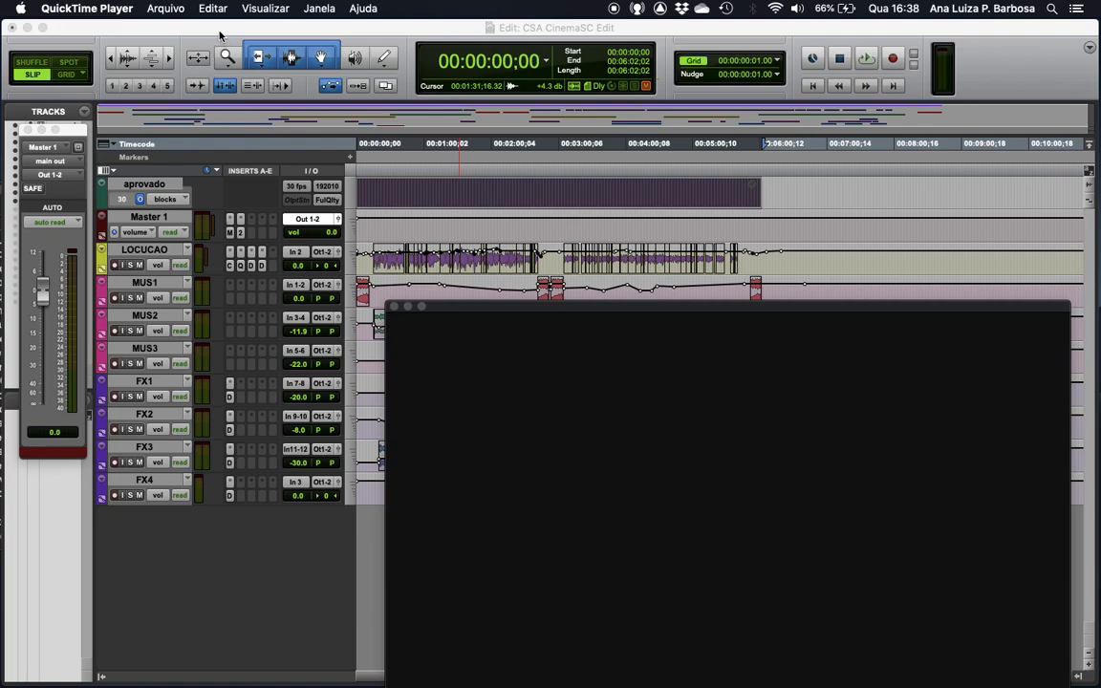
- Switch to Pro Tools, review the Bounce QuickTime options for the session, and dismiss them without bouncing
{"action": "left_click", "coordinate": [395, 35]}
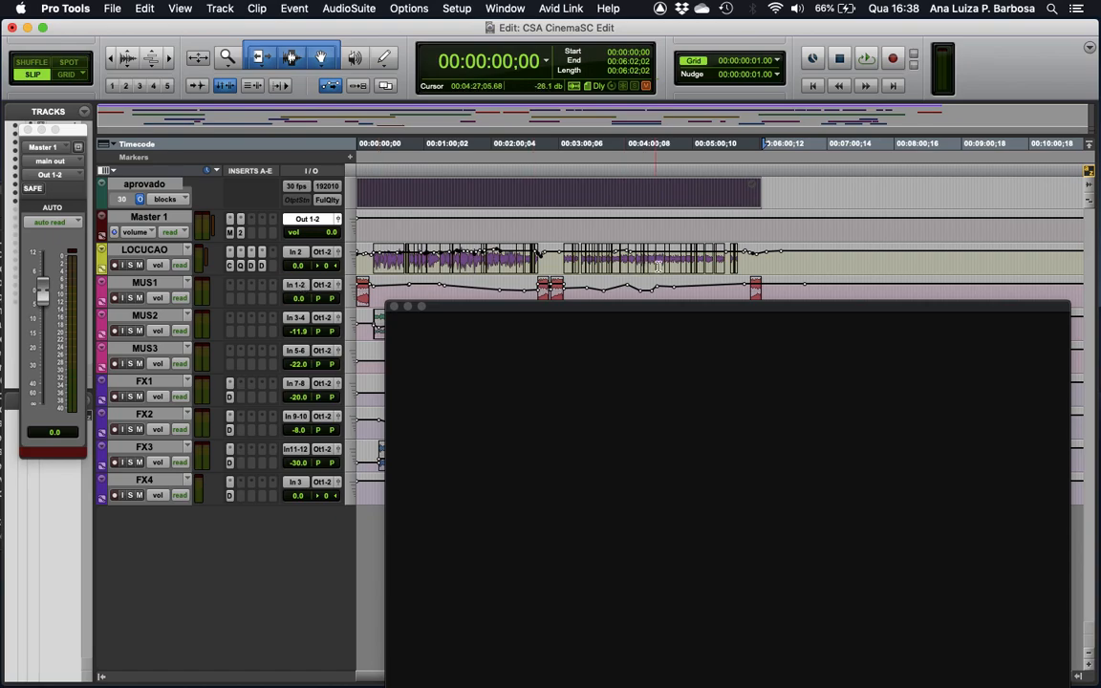
{"action": "left_click", "coordinate": [116, 11]}
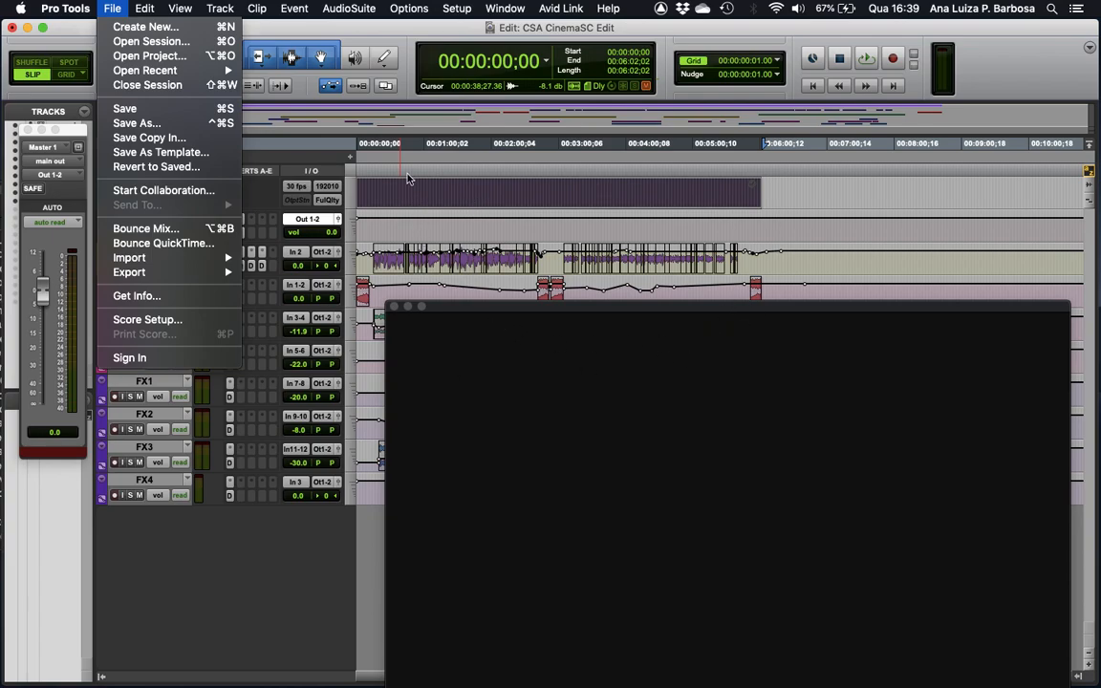
{"action": "left_click", "coordinate": [169, 248]}
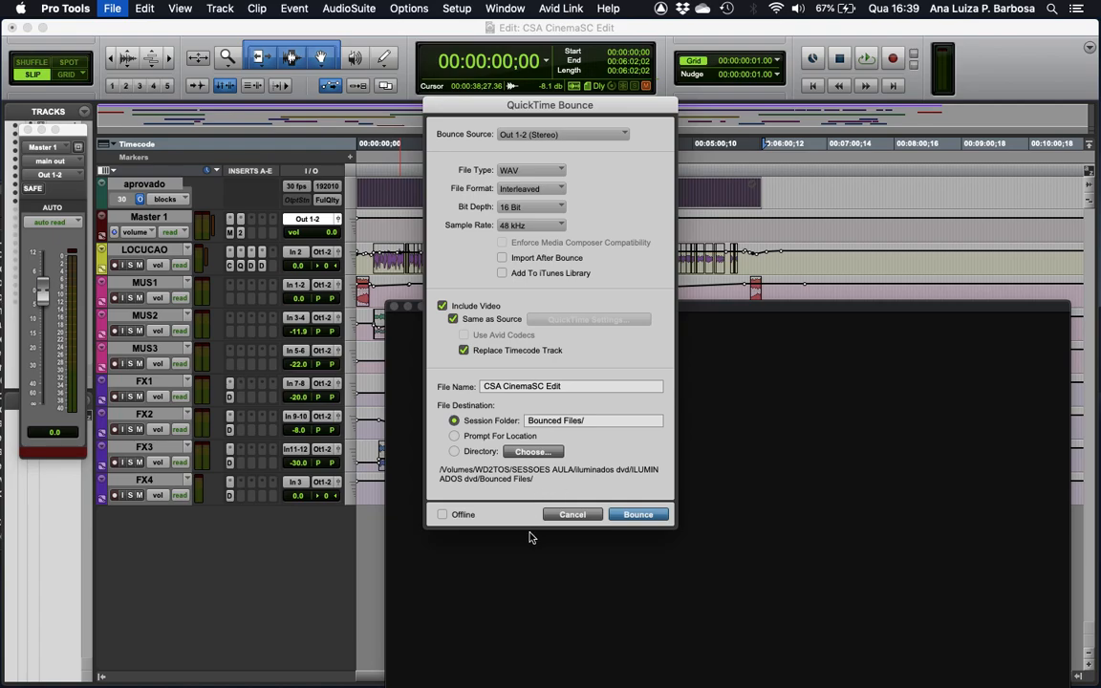
{"action": "left_click", "coordinate": [571, 515]}
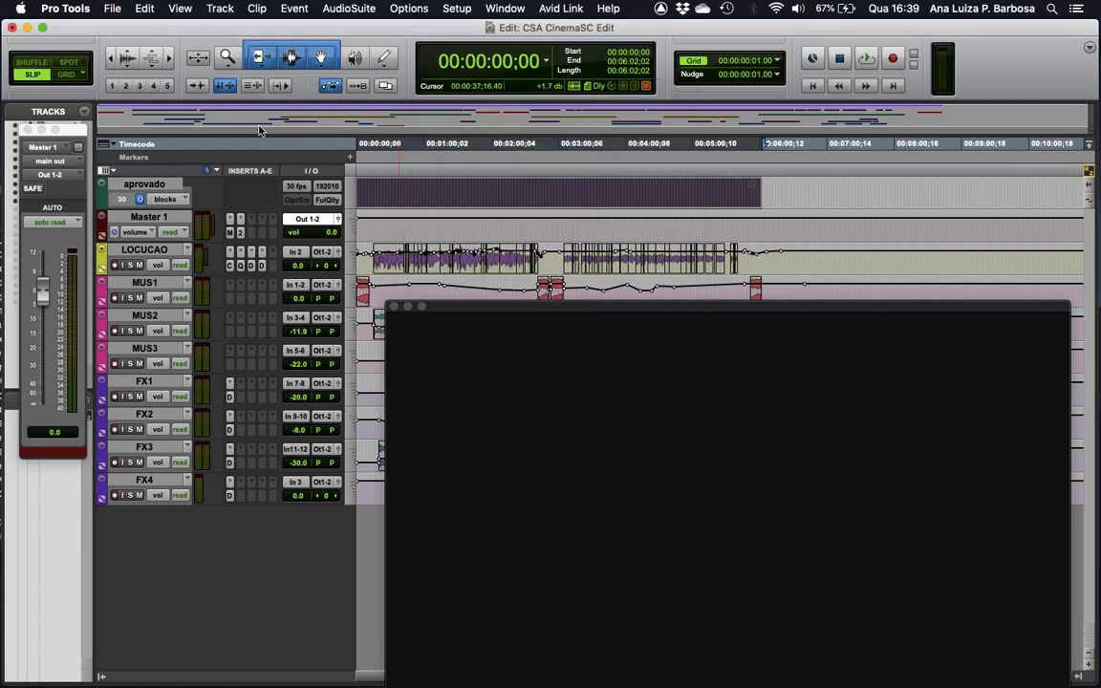
- Open the Bounce Mix settings and name the output file CSA CinemaSC Mix
{"action": "left_click", "coordinate": [111, 10]}
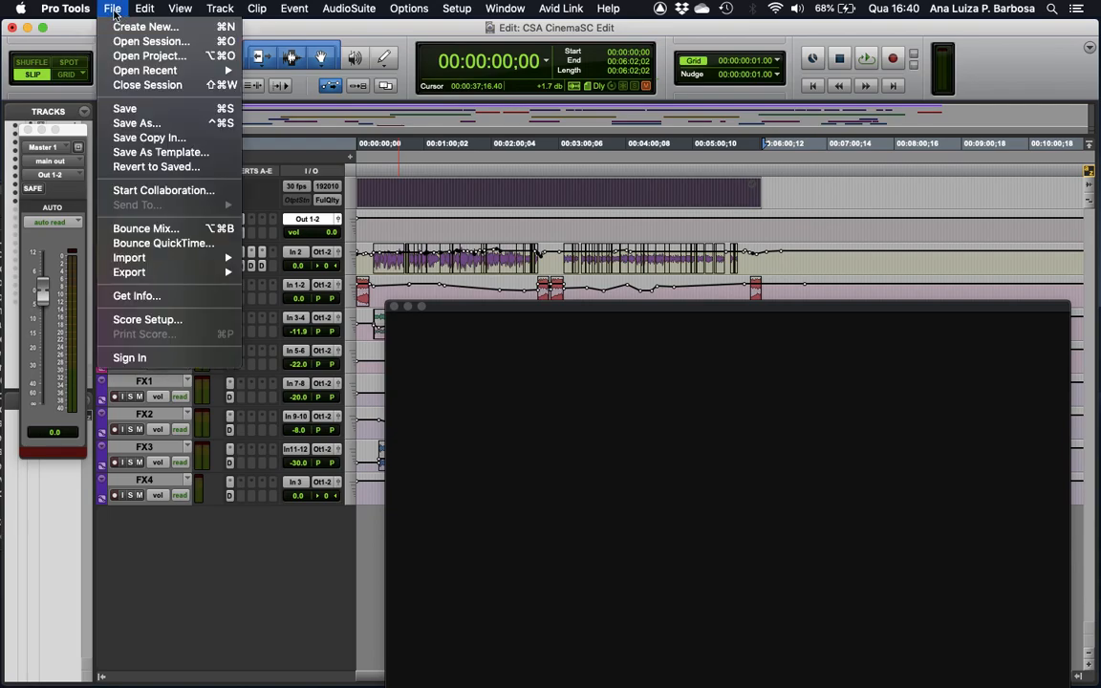
{"action": "left_click", "coordinate": [164, 233]}
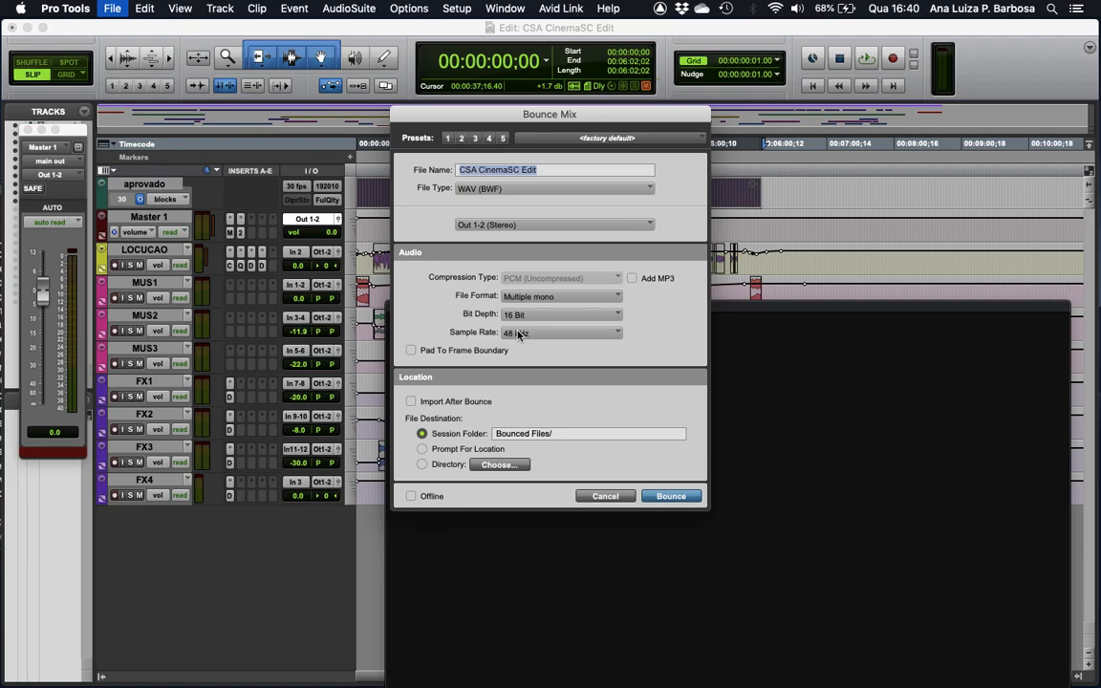
{"action": "left_click", "coordinate": [559, 172]}
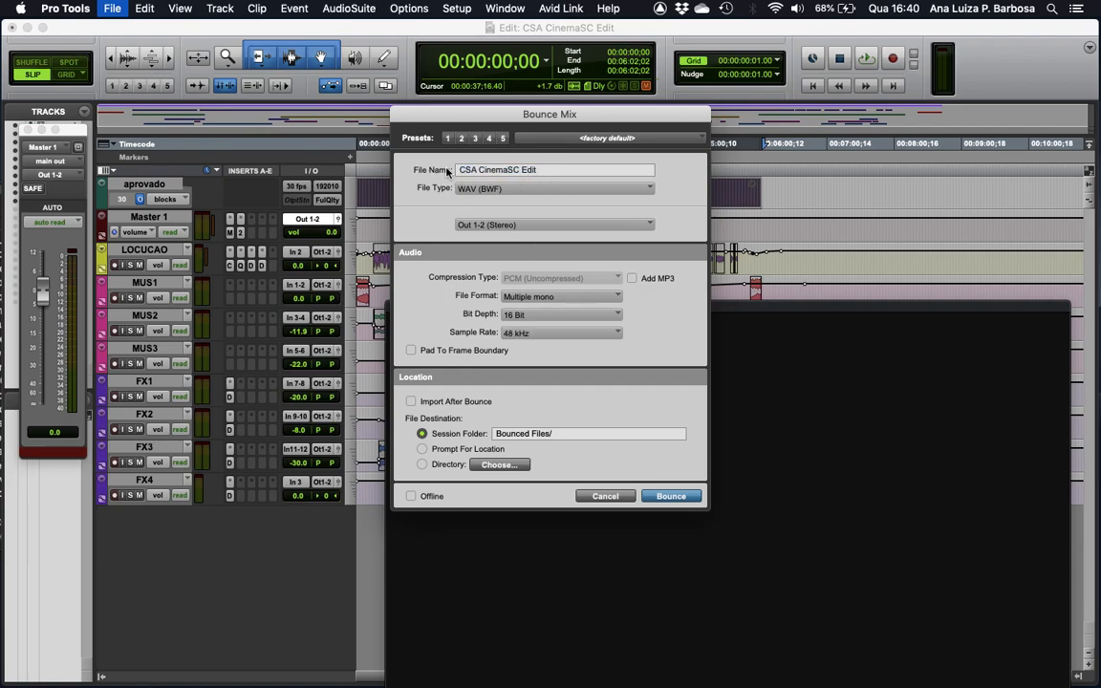
{"action": "double_click", "coordinate": [528, 169]}
{"action": "type", "text": "Mix"}
- Set the bounce file format to Interleaved, and cancel the mix bounce
{"action": "left_click", "coordinate": [535, 297]}
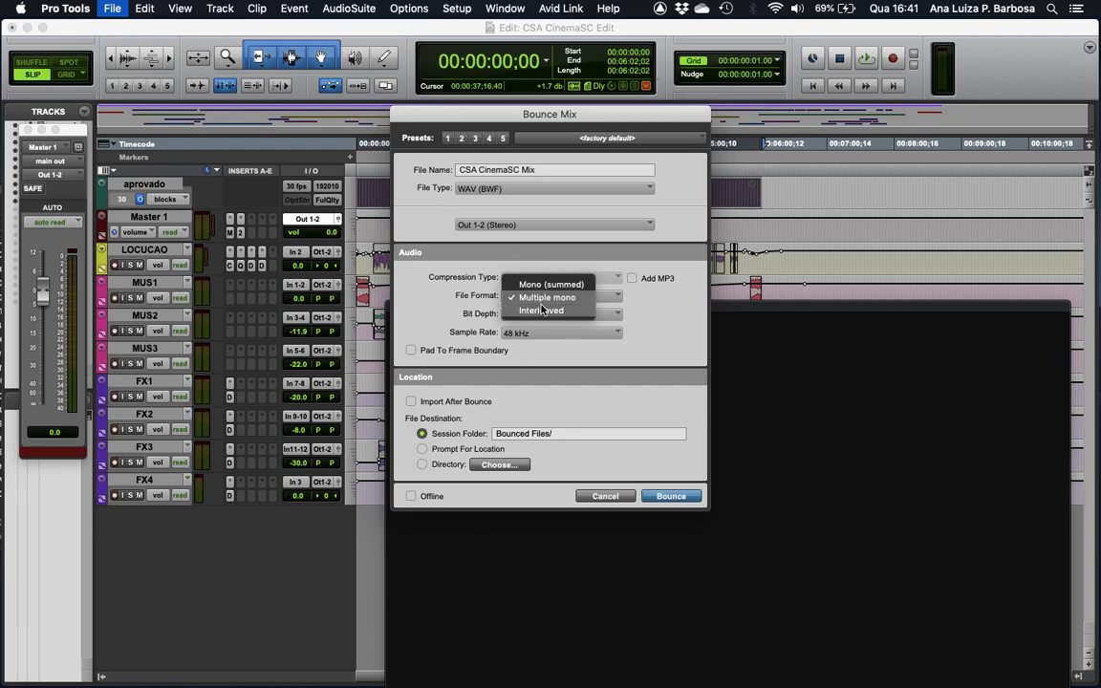
{"action": "left_click", "coordinate": [555, 311]}
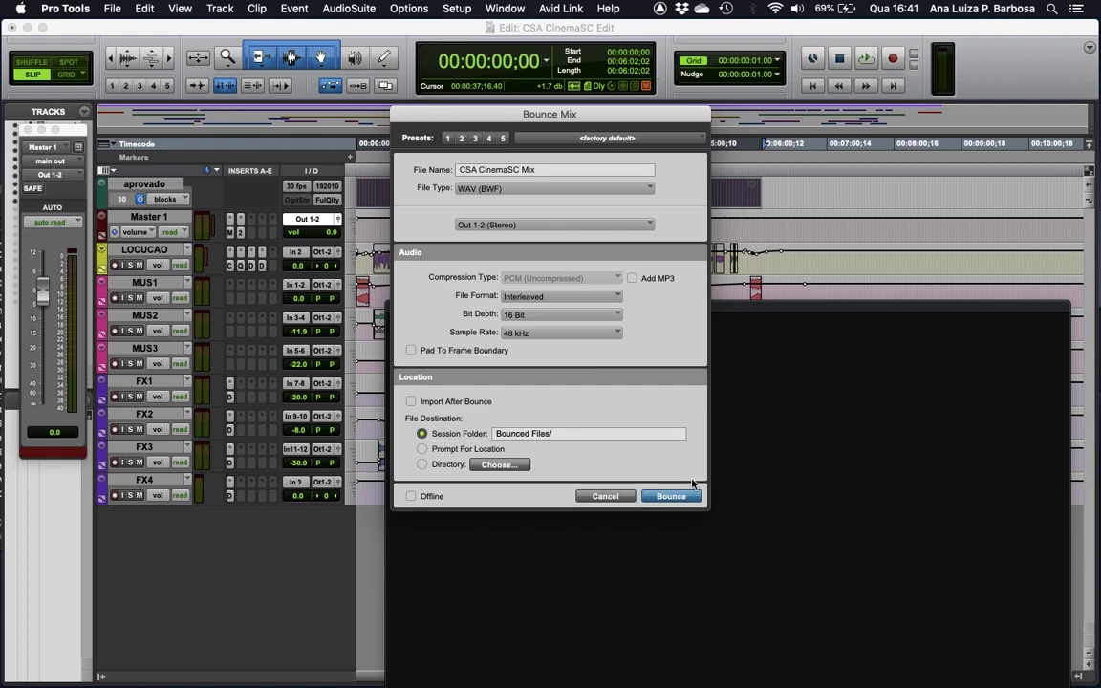
{"action": "left_click", "coordinate": [659, 498]}
{"action": "left_click", "coordinate": [411, 499]}
{"action": "left_click", "coordinate": [621, 498]}
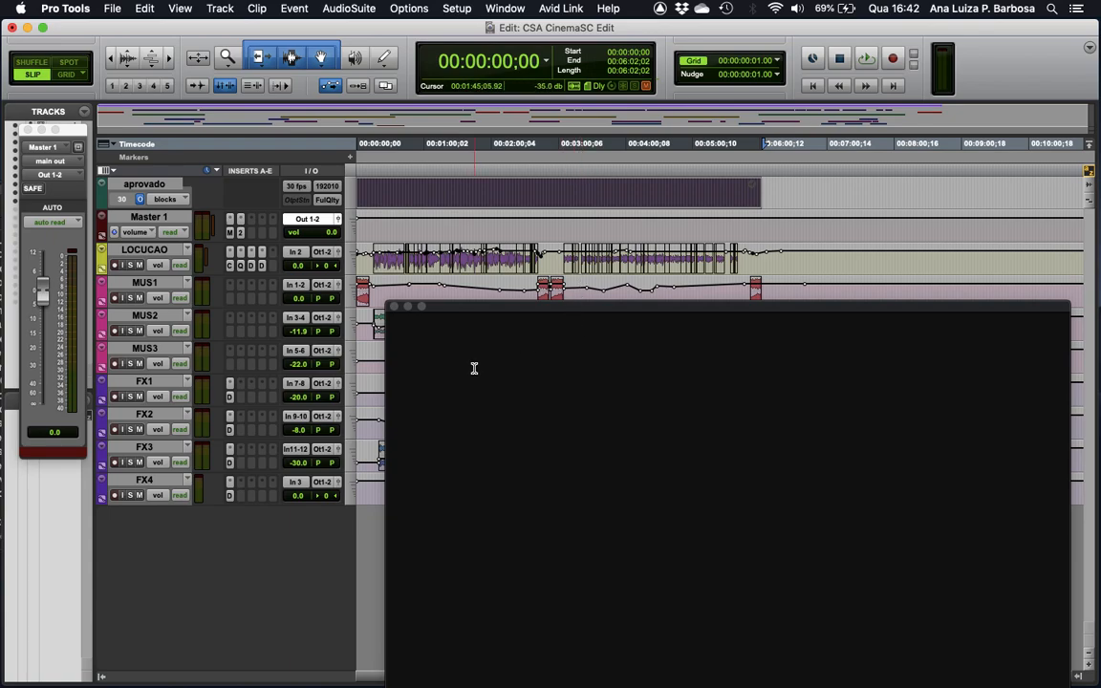
- Close the CSA CinemaSC Edit session without saving its changes
{"action": "left_click", "coordinate": [112, 9]}
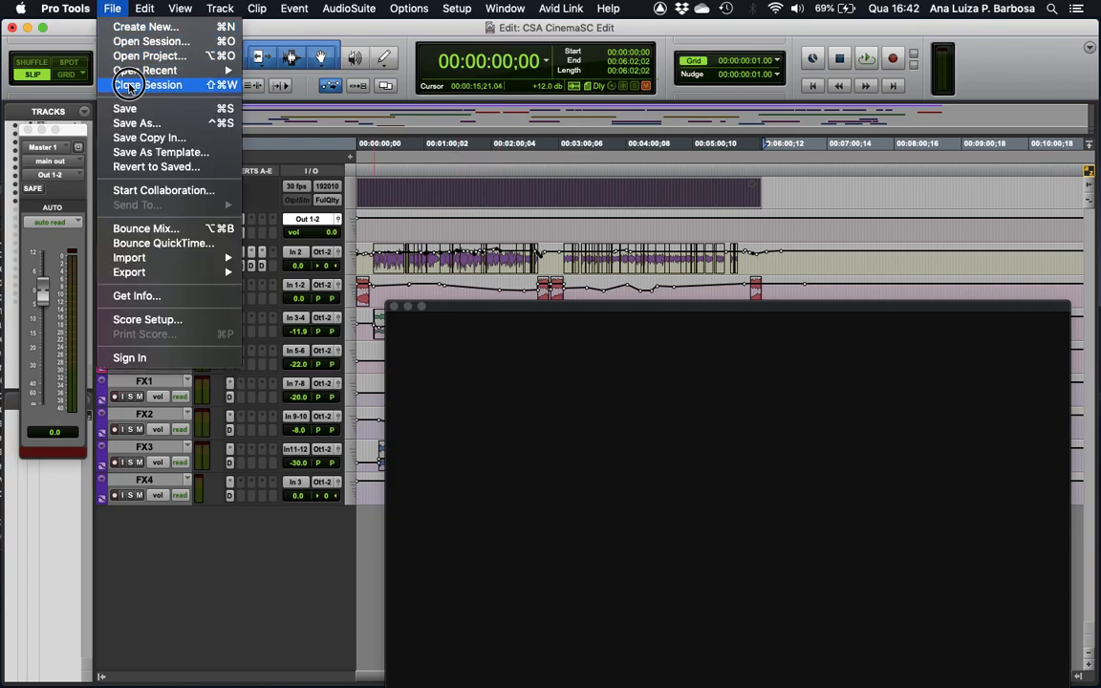
{"action": "left_click", "coordinate": [129, 84]}
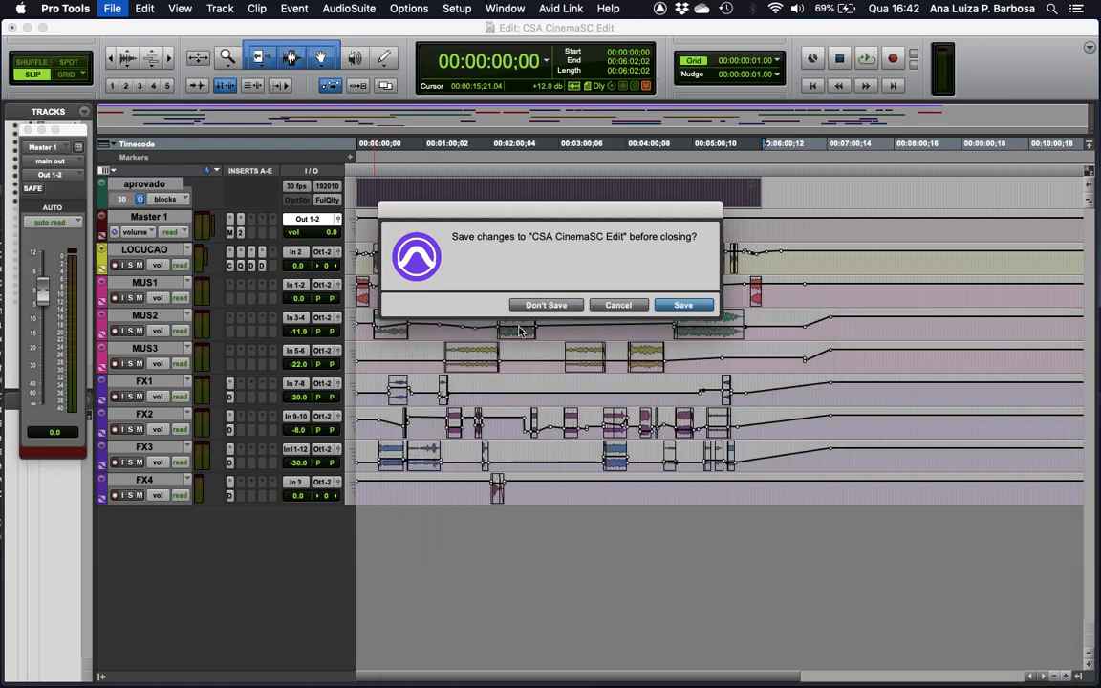
{"action": "left_click", "coordinate": [546, 304]}
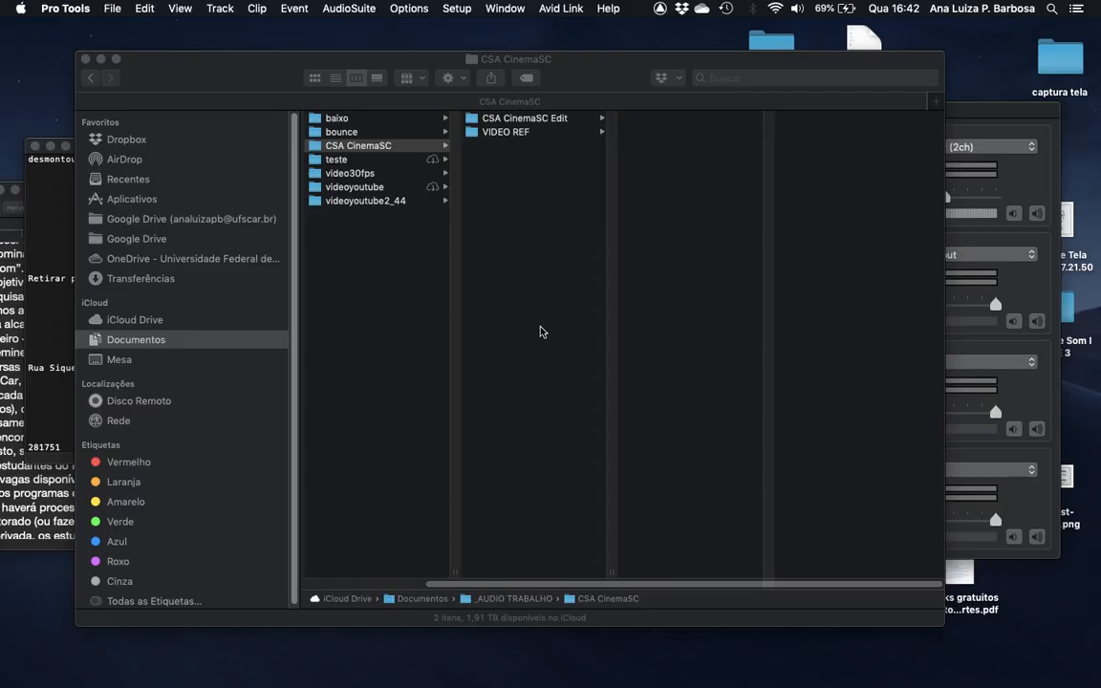
- Start a new session and set its storage location to the CSA CinemaSC folder
{"action": "left_click", "coordinate": [112, 11]}
{"action": "left_click", "coordinate": [124, 28]}
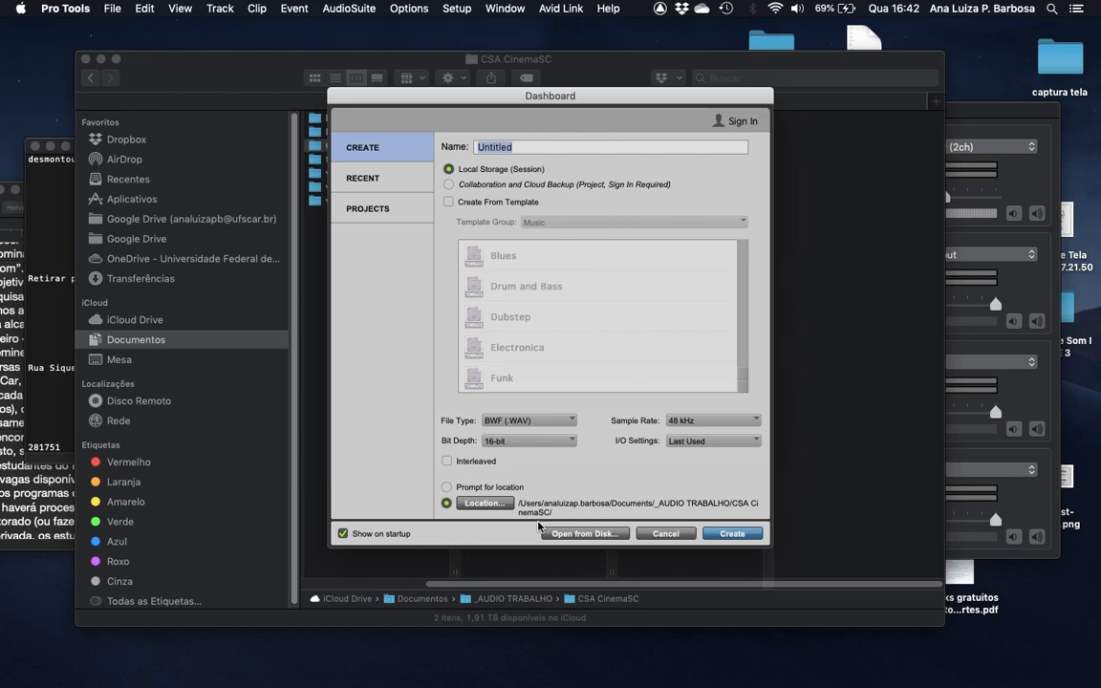
{"action": "left_click", "coordinate": [485, 503]}
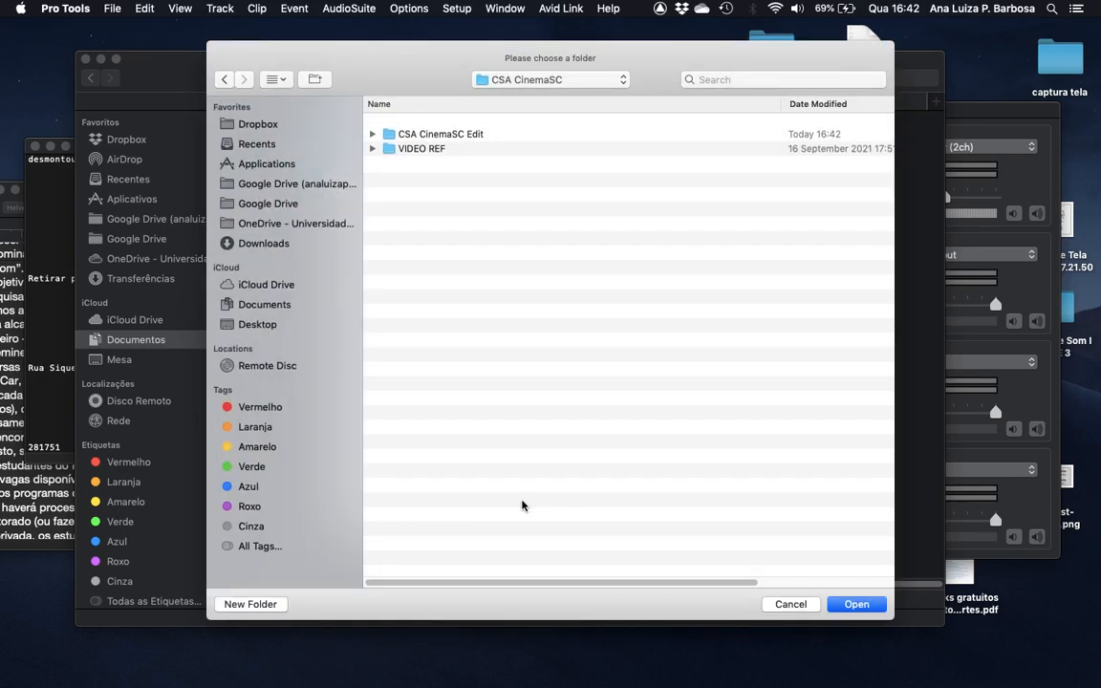
{"action": "left_click", "coordinate": [558, 80]}
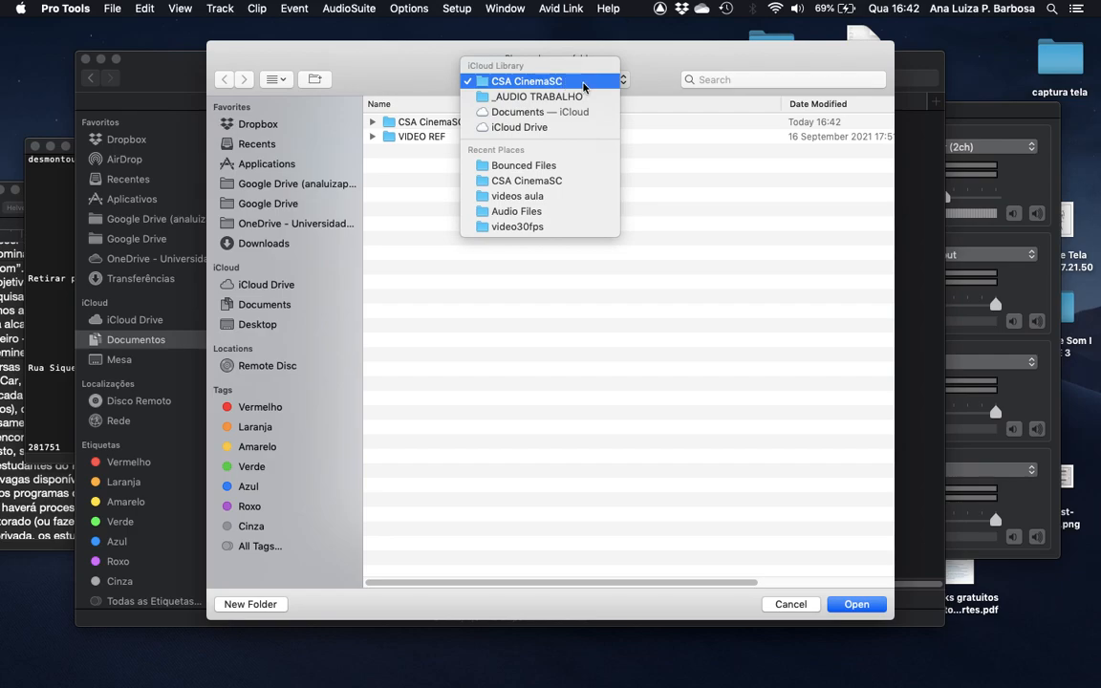
{"action": "left_click", "coordinate": [550, 85]}
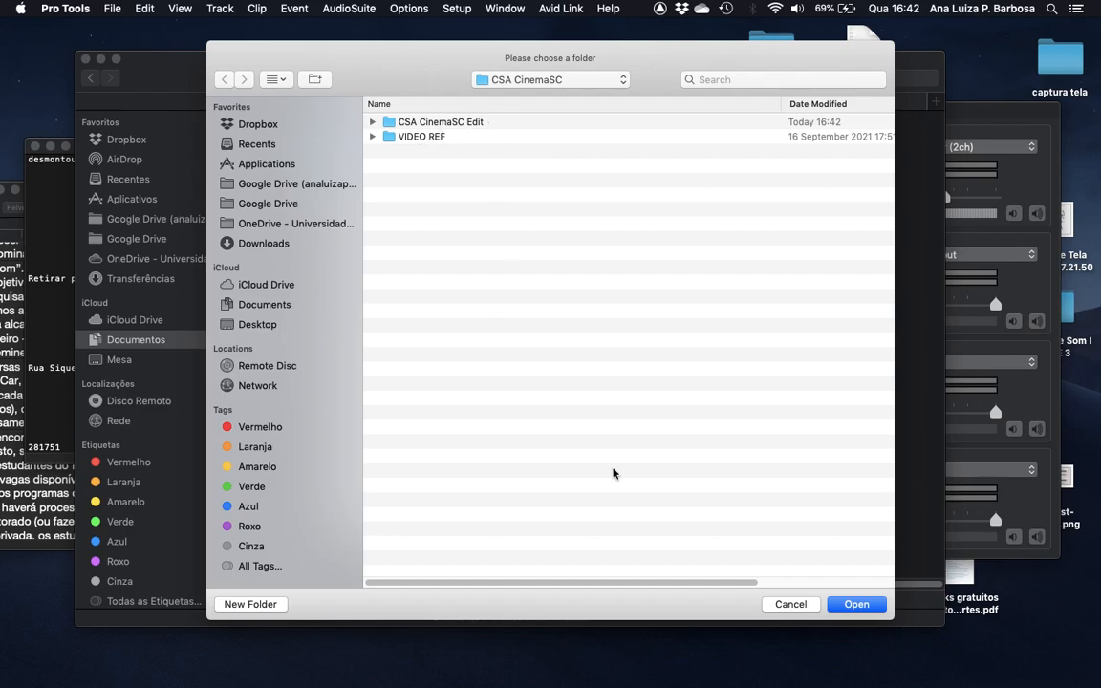
{"action": "left_click", "coordinate": [856, 604]}
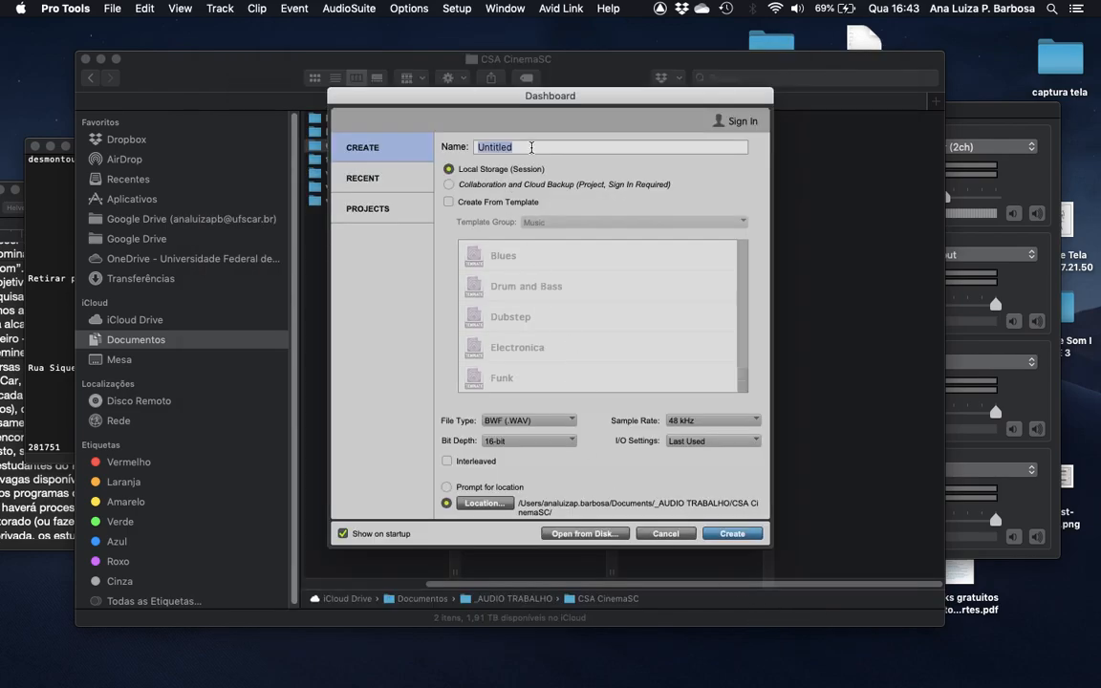
- Name the new session CSA CinemaSC Master and create it
{"action": "double_click", "coordinate": [535, 148]}
{"action": "key", "text": "BackSpace"}
{"action": "type", "text": "CSA"}
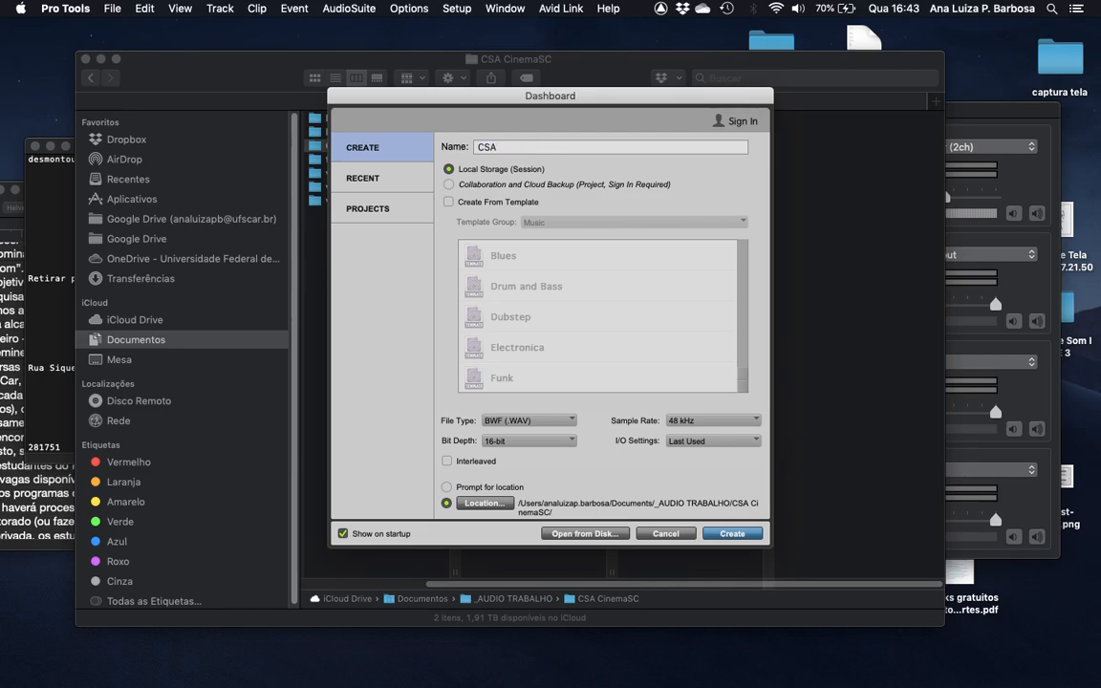
{"action": "type", "text": " CinemaSC Master"}
{"action": "left_click", "coordinate": [731, 533]}
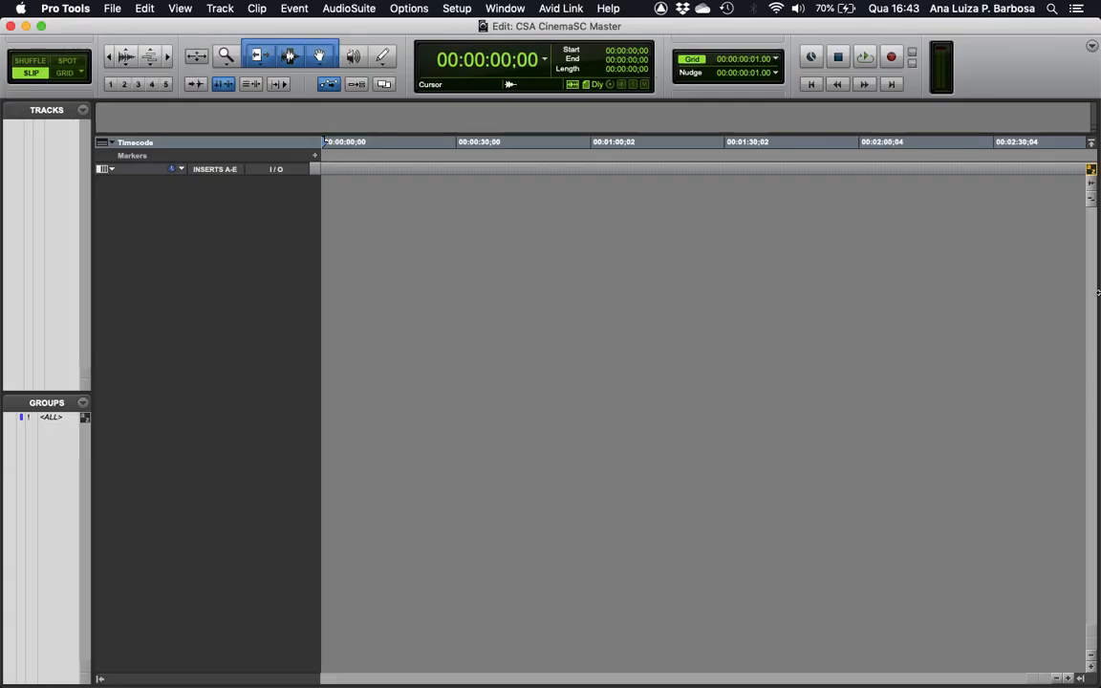
- Check the new session's format and timecode rate in Session Setup, and close the window
{"action": "left_click", "coordinate": [455, 9]}
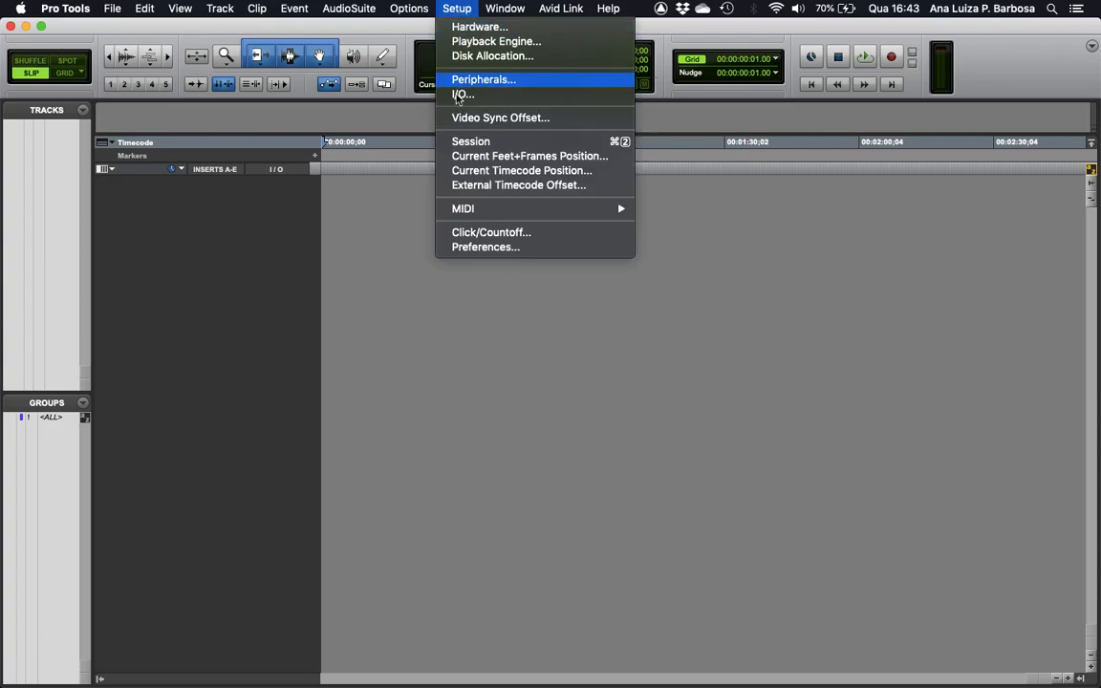
{"action": "left_click", "coordinate": [487, 142]}
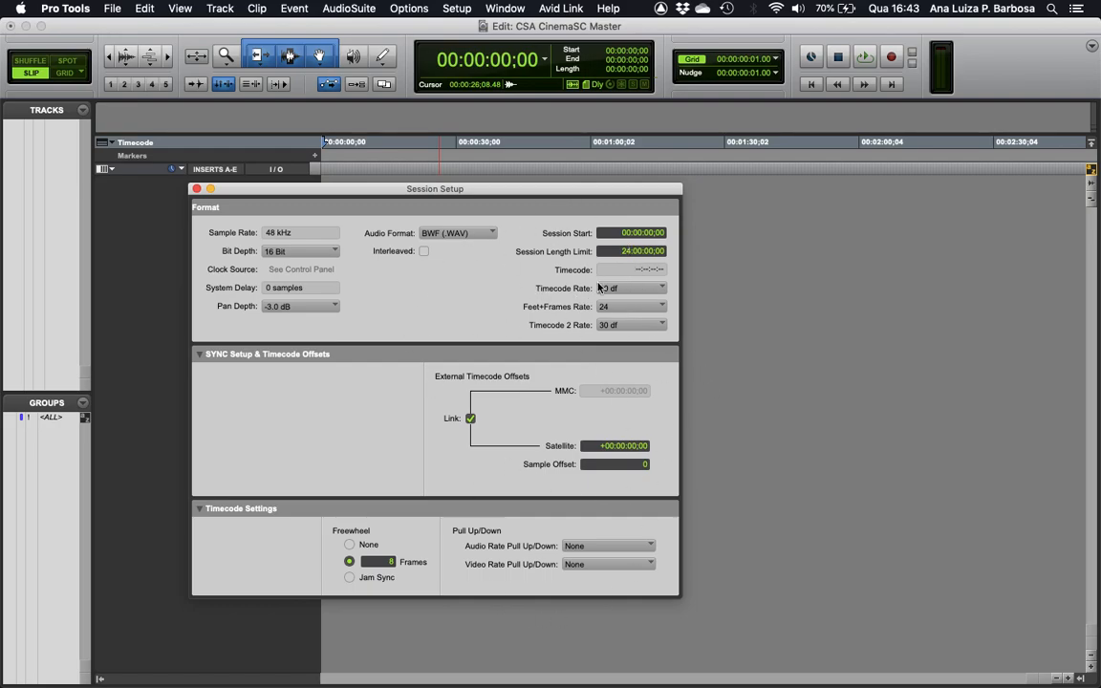
{"action": "left_click", "coordinate": [197, 188]}
- Start an audio import and select CSA CinemaSCmix1509.wav from the Bounced Files folder inside CSA CinemaSC Edit
{"action": "left_click", "coordinate": [113, 9]}
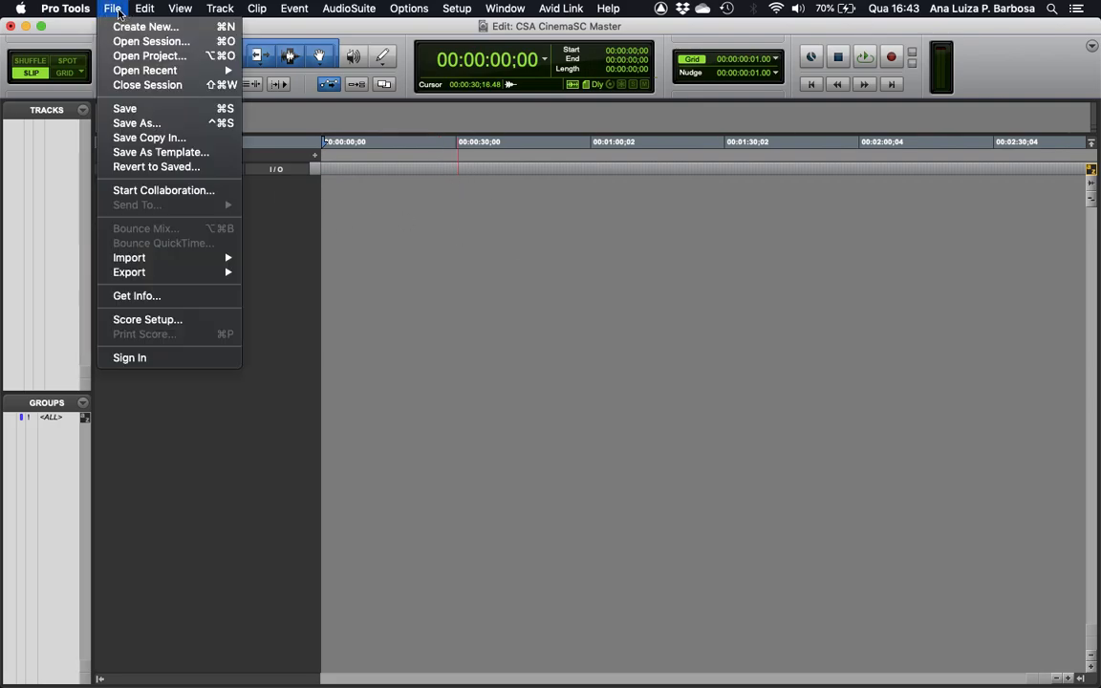
{"action": "mouse_move", "coordinate": [189, 255]}
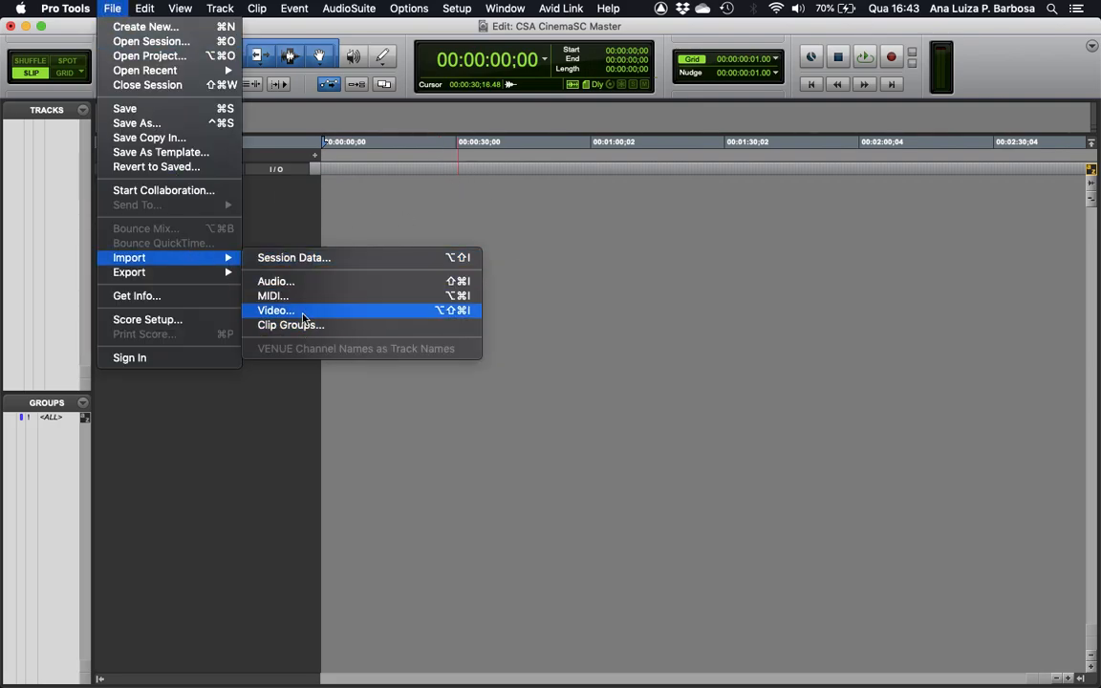
{"action": "left_click", "coordinate": [308, 284]}
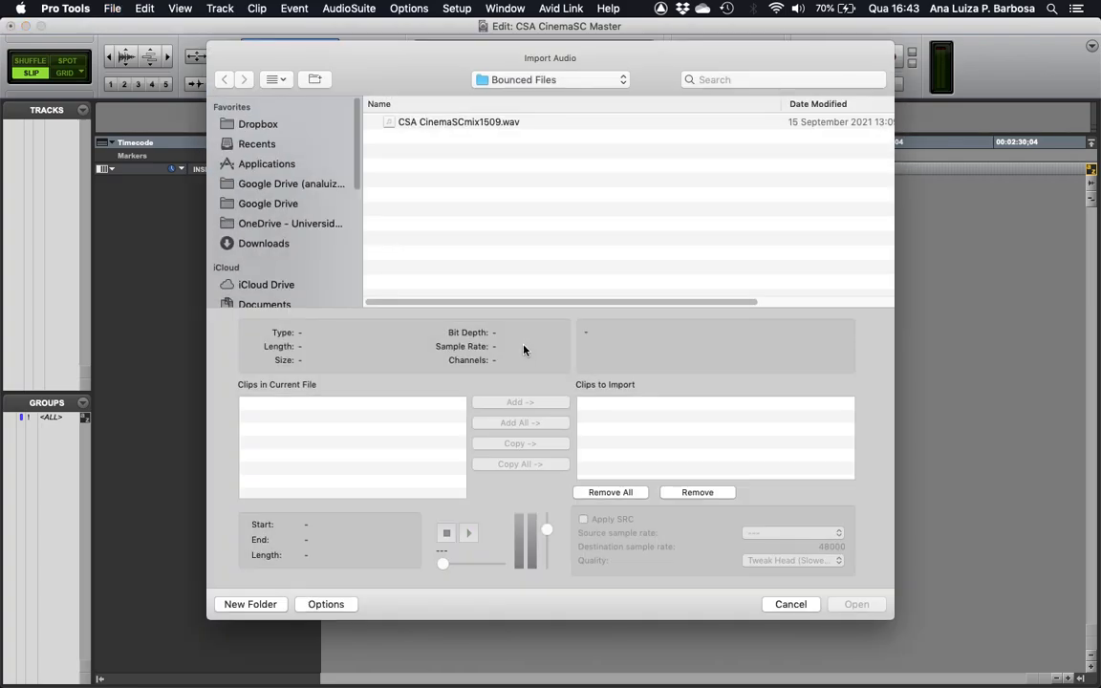
{"action": "left_click", "coordinate": [493, 81]}
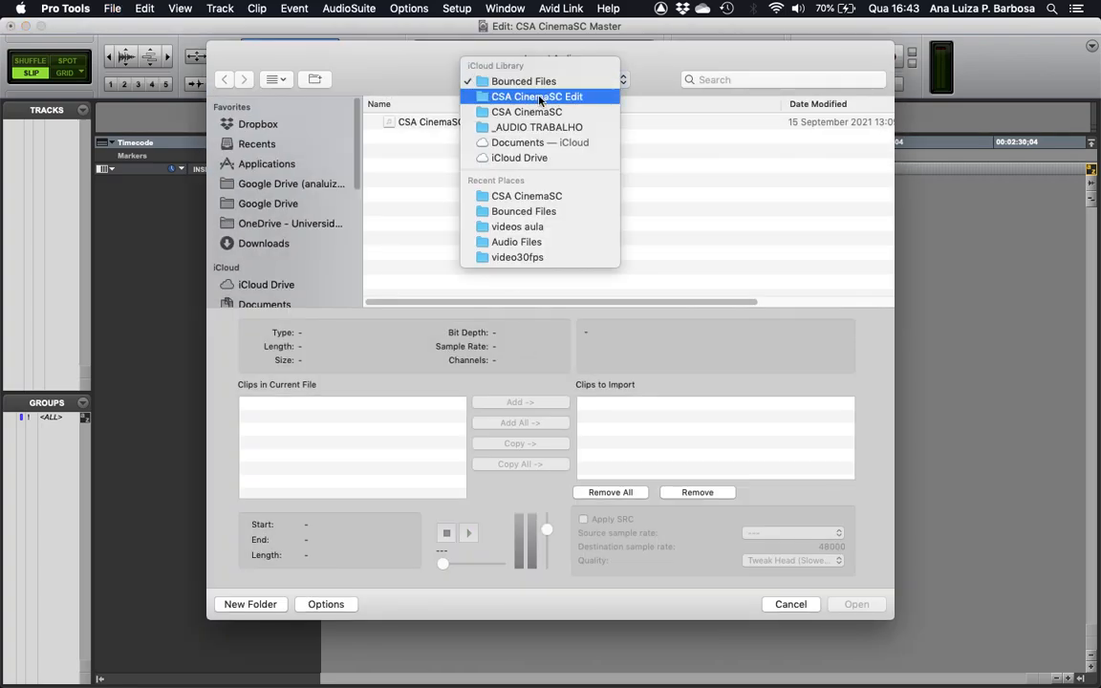
{"action": "left_click", "coordinate": [535, 96]}
{"action": "left_click", "coordinate": [431, 154]}
{"action": "double_click", "coordinate": [432, 155]}
{"action": "left_click", "coordinate": [385, 120]}
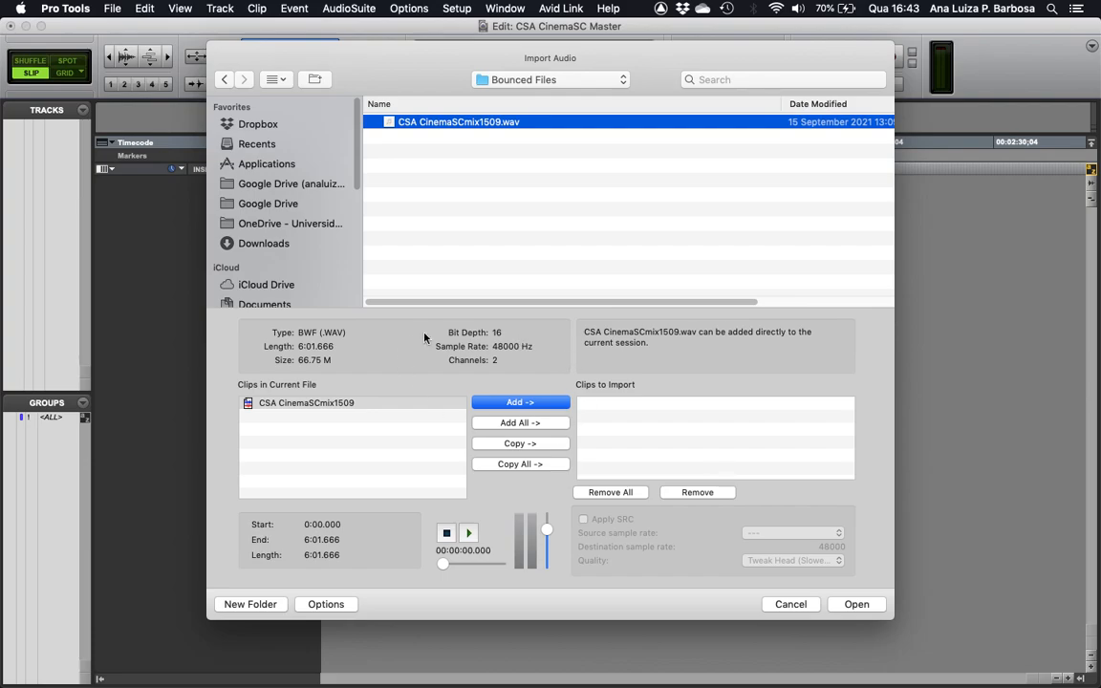
- Add the CSA CinemaSCmix1509 clip and import it to a new track at the session start
{"action": "left_click", "coordinate": [518, 405]}
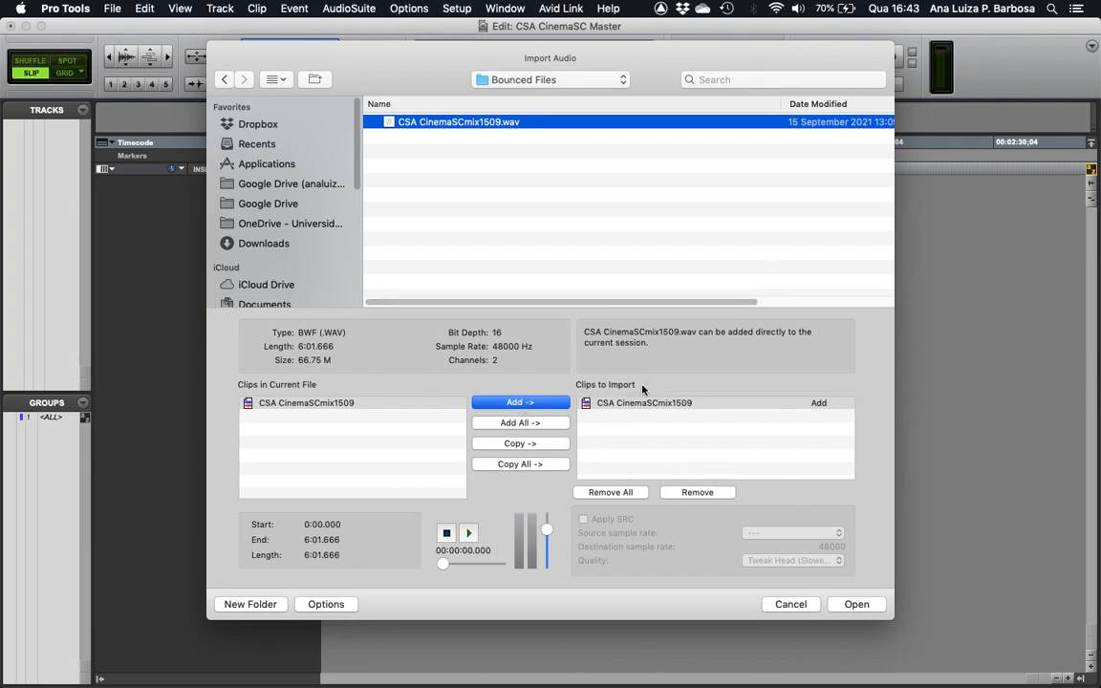
{"action": "left_click", "coordinate": [847, 603]}
{"action": "left_click", "coordinate": [857, 605]}
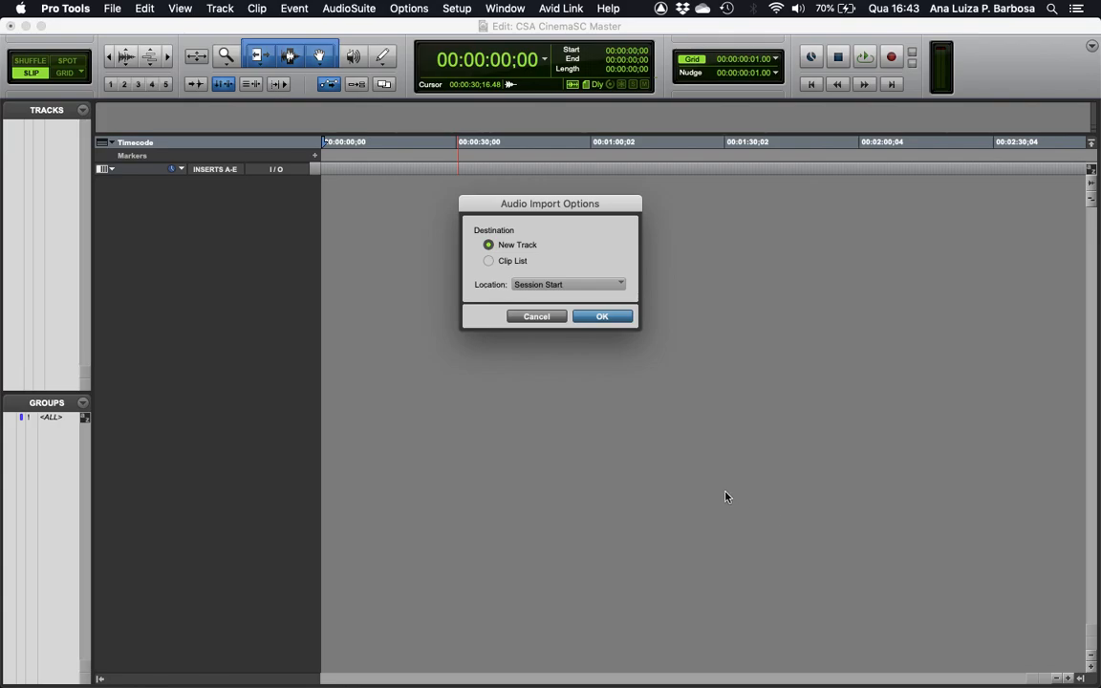
{"action": "left_click", "coordinate": [604, 317]}
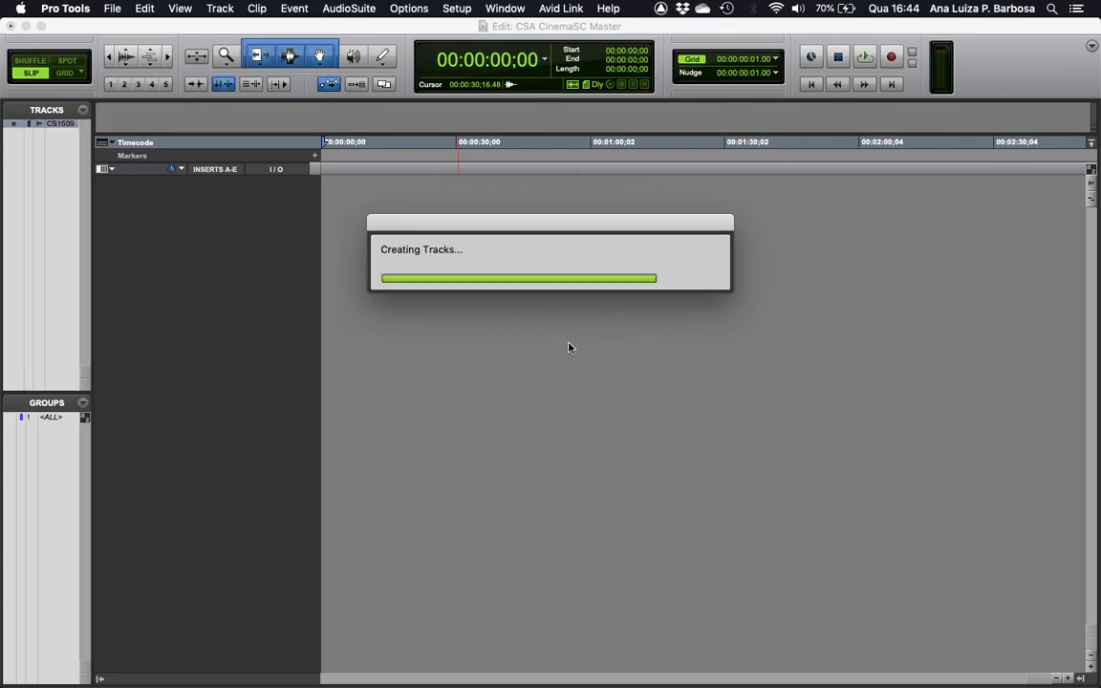
- Enlarge the imported track's height, return the cursor to the session start, and zoom the timeline out to fit the whole clip
{"action": "left_click", "coordinate": [113, 198]}
{"action": "left_click_drag", "start_coordinate": [148, 213], "coordinate": [164, 344]}
{"action": "left_click", "coordinate": [411, 220]}
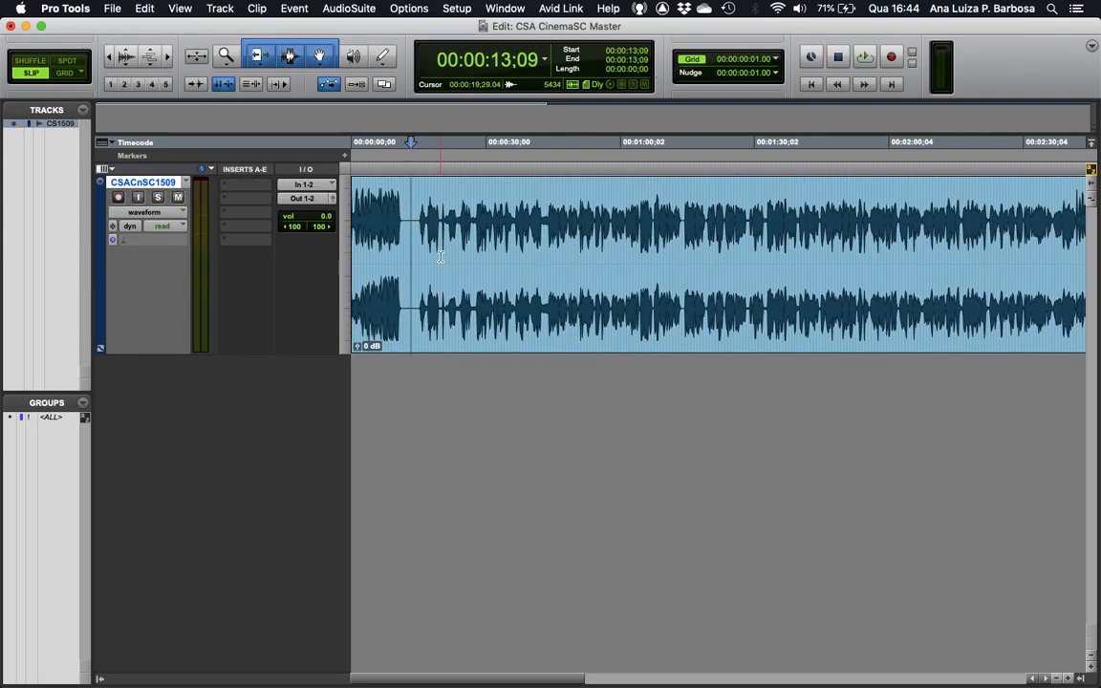
{"action": "key", "text": "Return"}
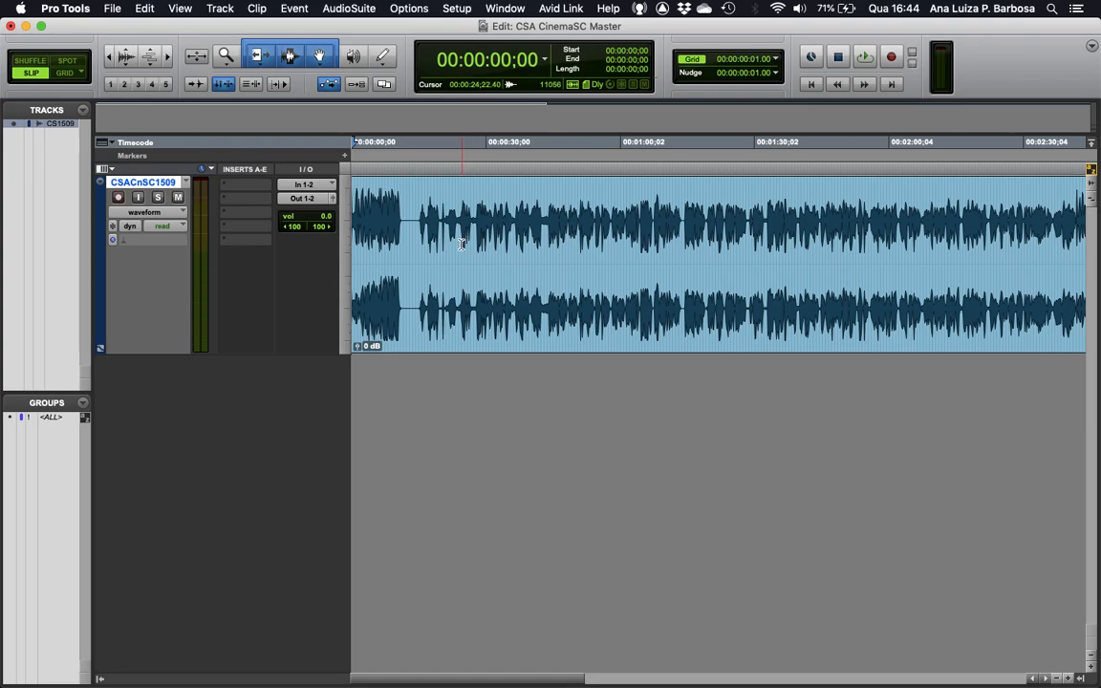
{"action": "key", "text": "r"}
{"action": "key", "text": "r"}
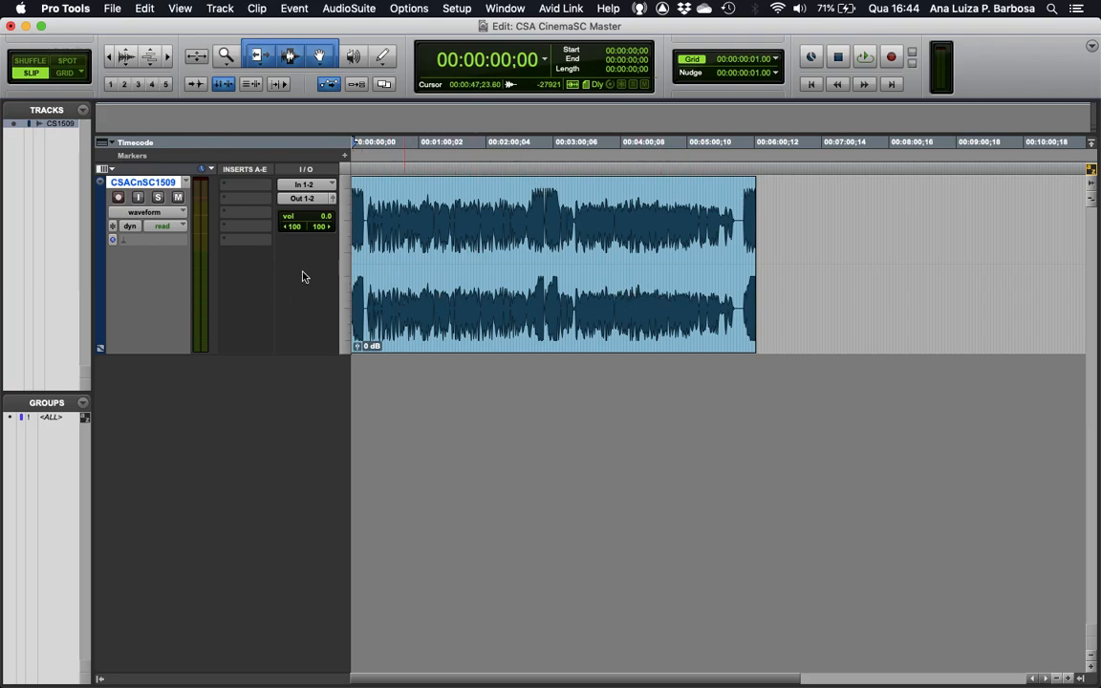
- Select the whole imported clip, analyze its loudness with the Youlean Loudness Meter 2 AudioSuite plug-in, and close the plug-in window
{"action": "left_click", "coordinate": [442, 325]}
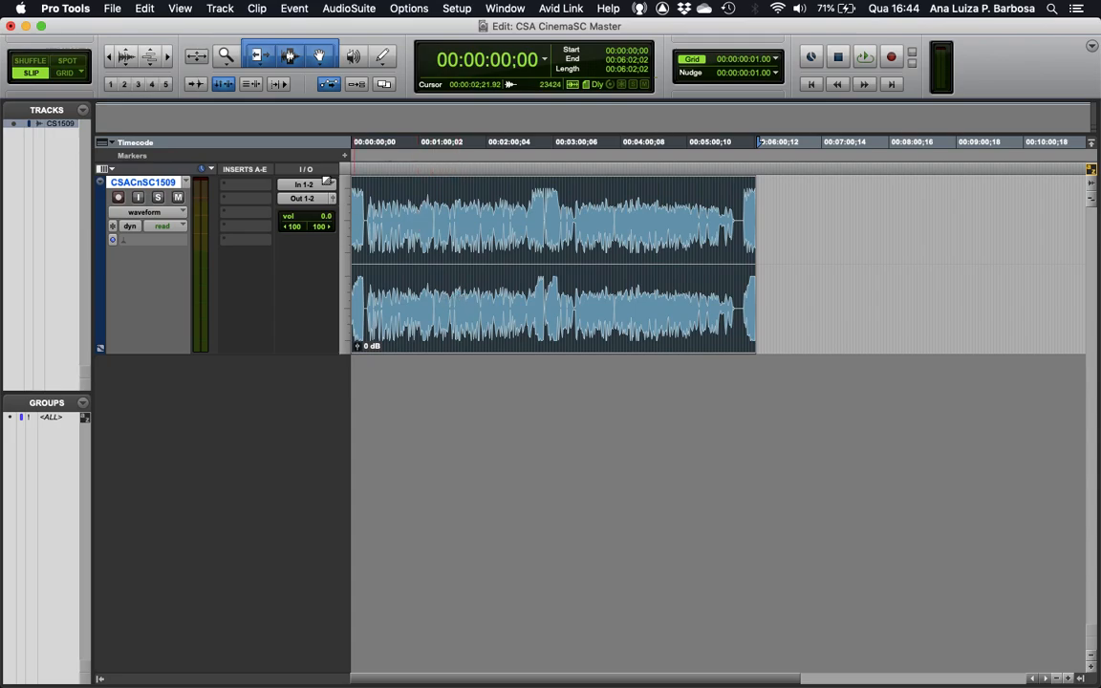
{"action": "left_click", "coordinate": [353, 8]}
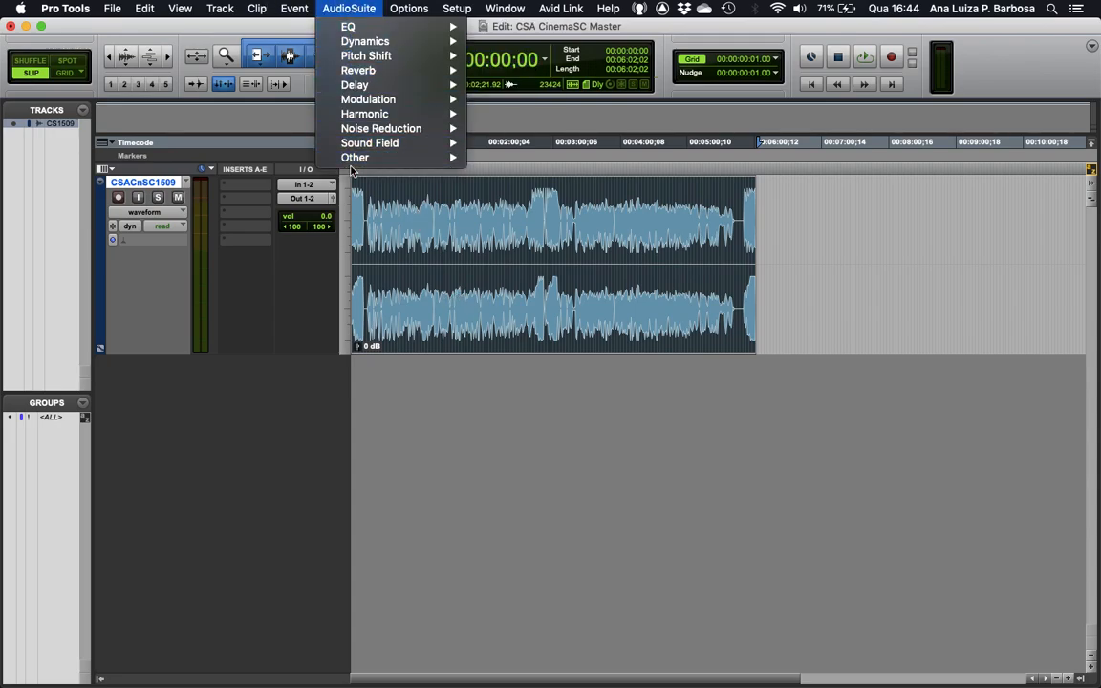
{"action": "mouse_move", "coordinate": [357, 128]}
{"action": "mouse_move", "coordinate": [379, 160]}
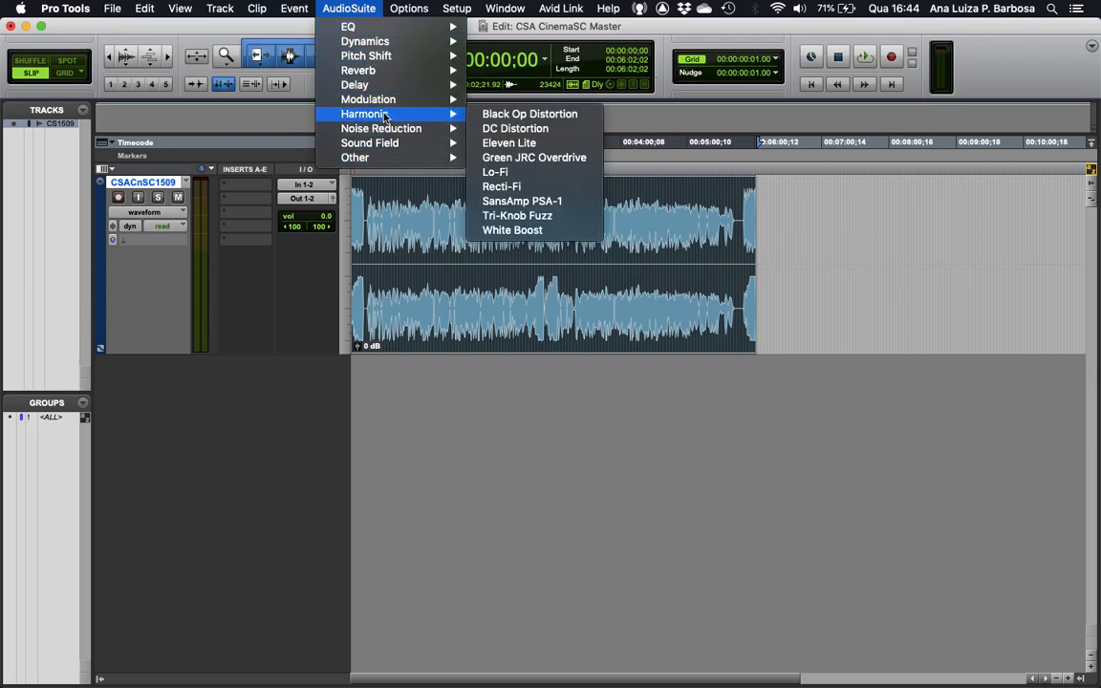
{"action": "mouse_move", "coordinate": [432, 142]}
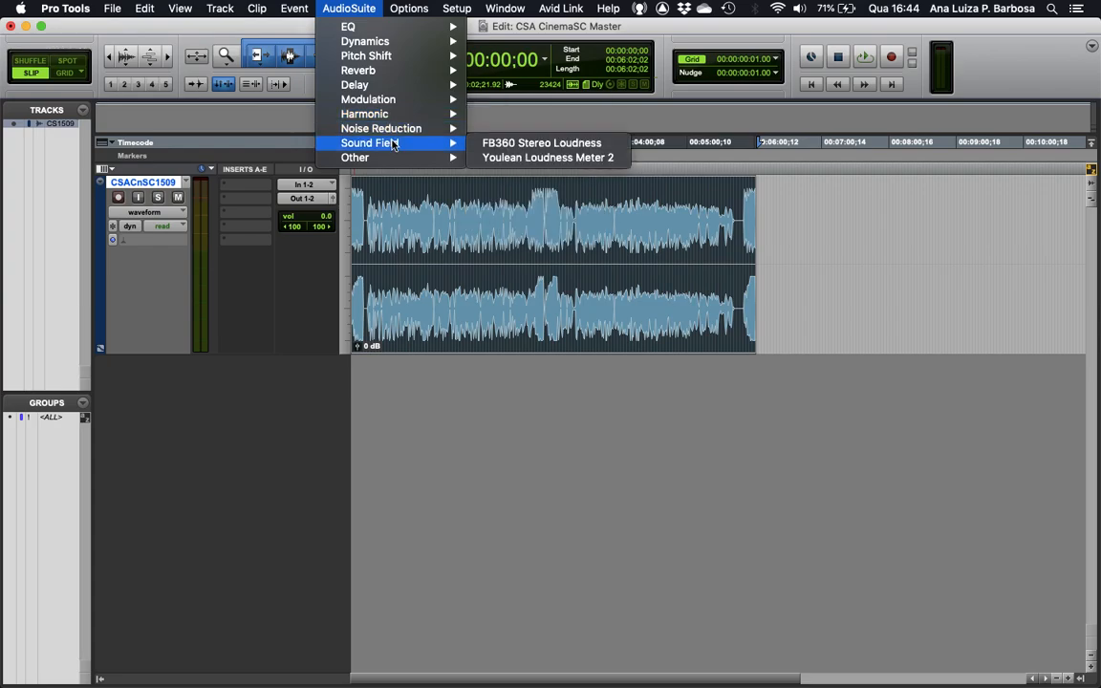
{"action": "left_click", "coordinate": [516, 158]}
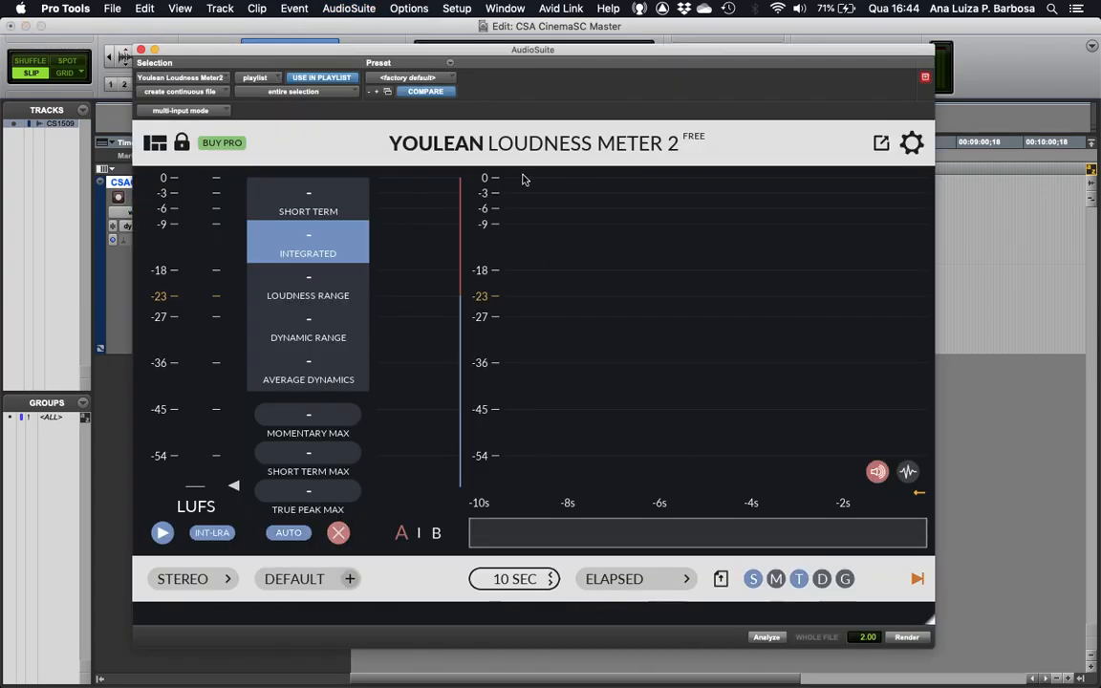
{"action": "left_click", "coordinate": [766, 637]}
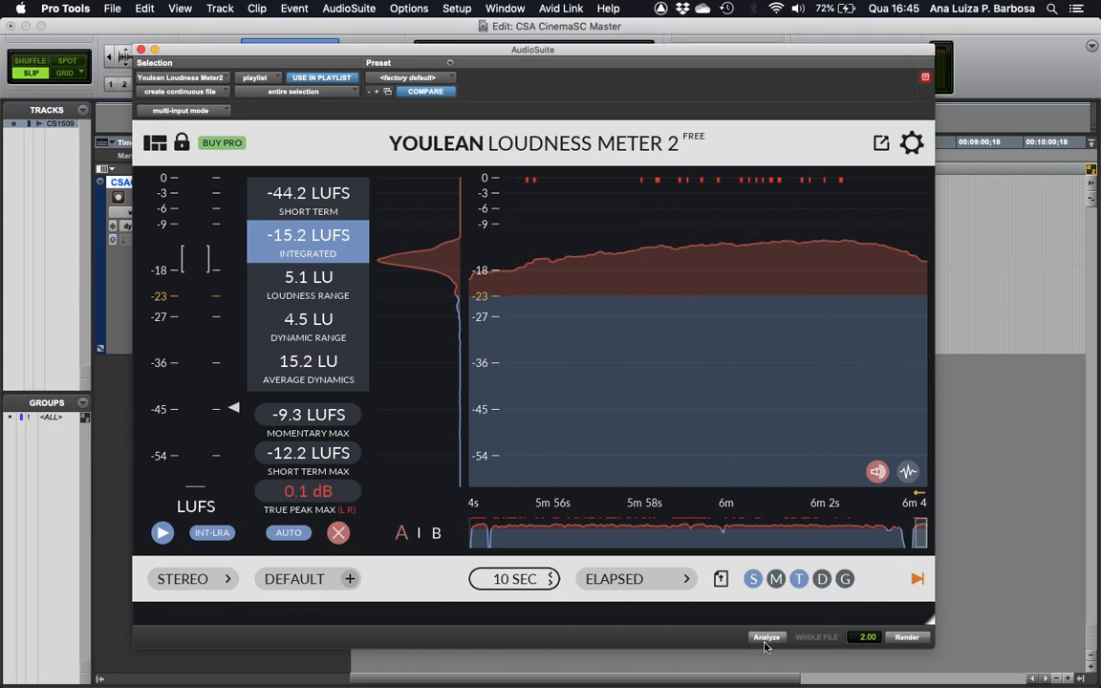
{"action": "left_click", "coordinate": [141, 49]}
{"action": "left_click", "coordinate": [245, 191]}
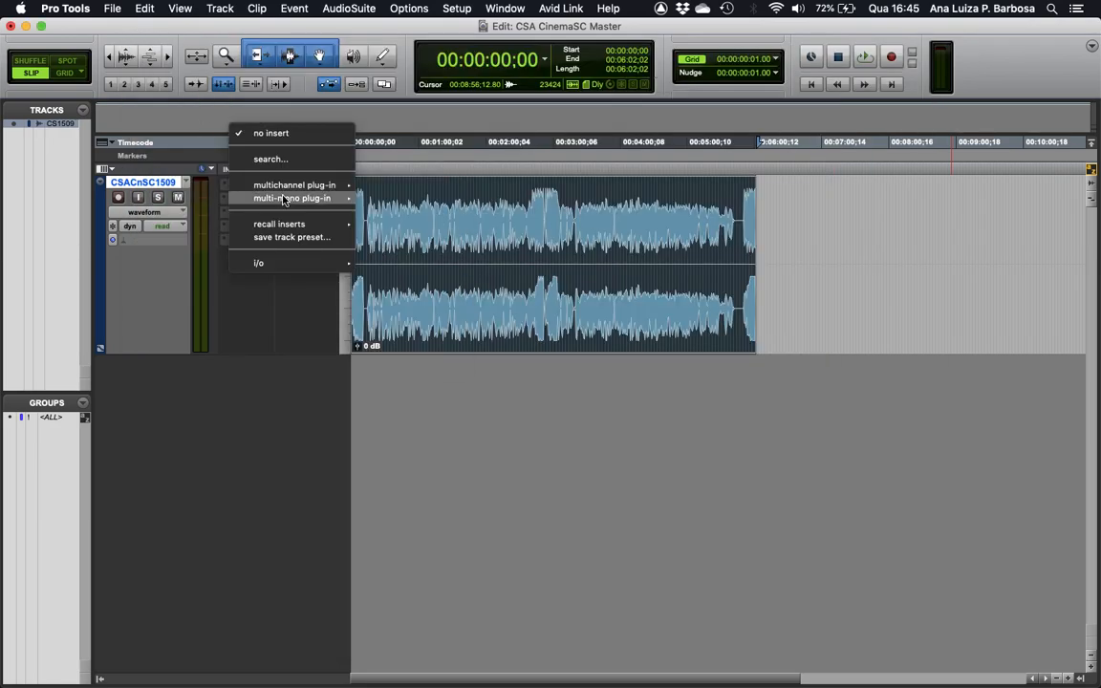
{"action": "mouse_move", "coordinate": [263, 184]}
{"action": "left_click", "coordinate": [533, 410]}
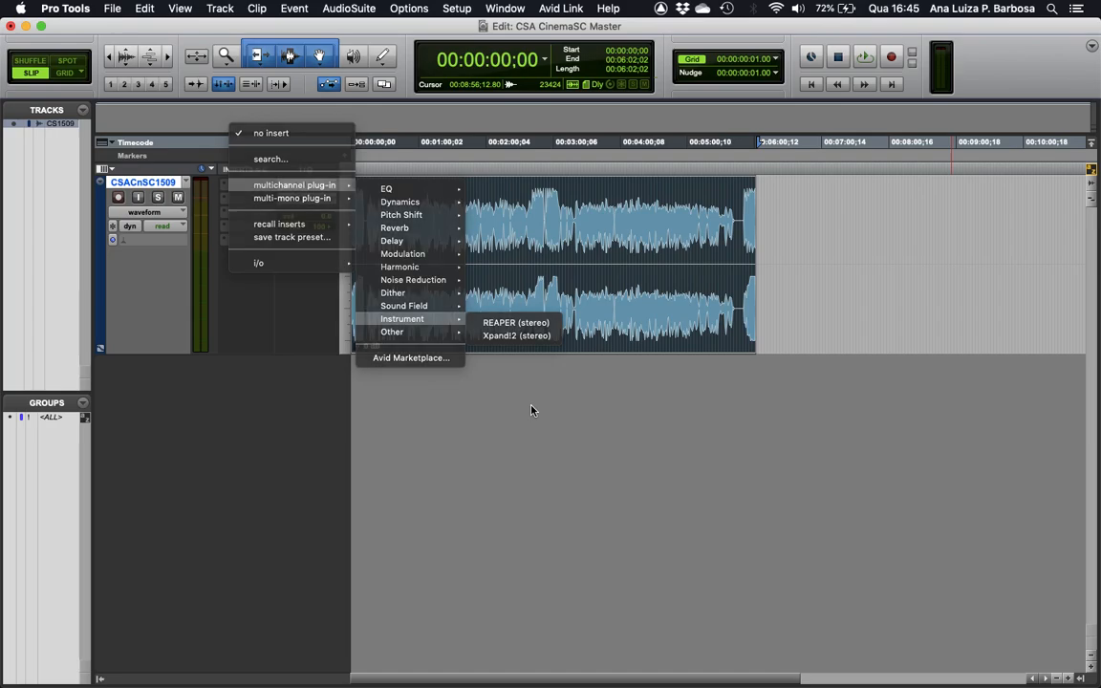
- Insert the multichannel Youlean Loudness Meter 2 (stereo) plug-in on the track's first insert slot
{"action": "left_click", "coordinate": [258, 190]}
{"action": "mouse_move", "coordinate": [270, 189]}
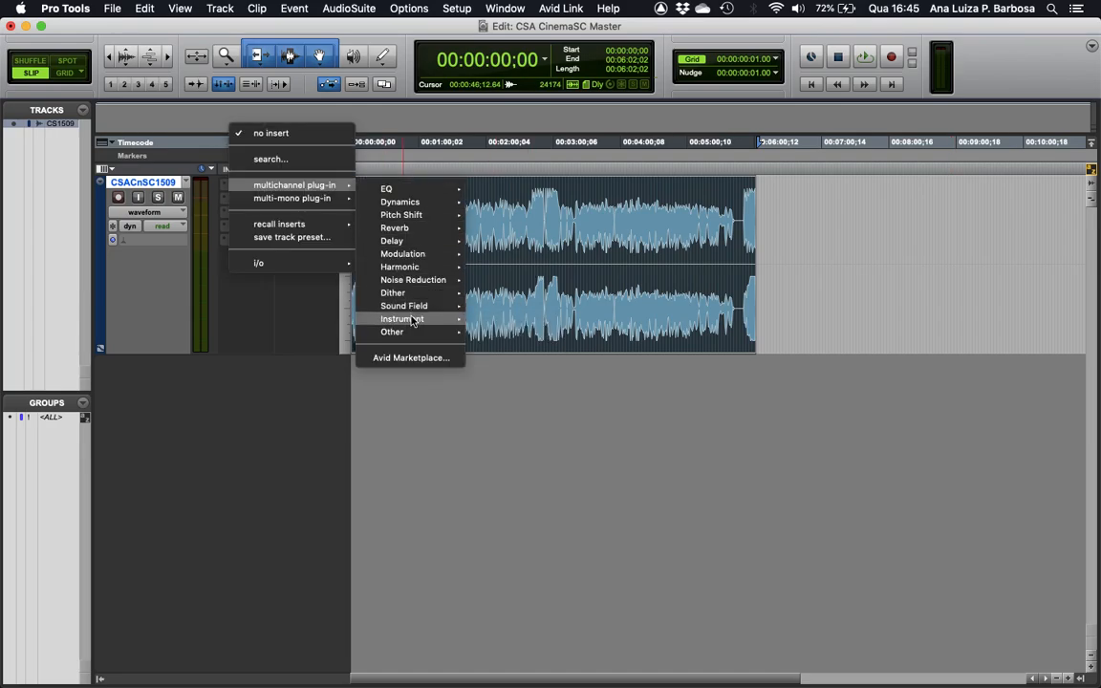
{"action": "mouse_move", "coordinate": [421, 309]}
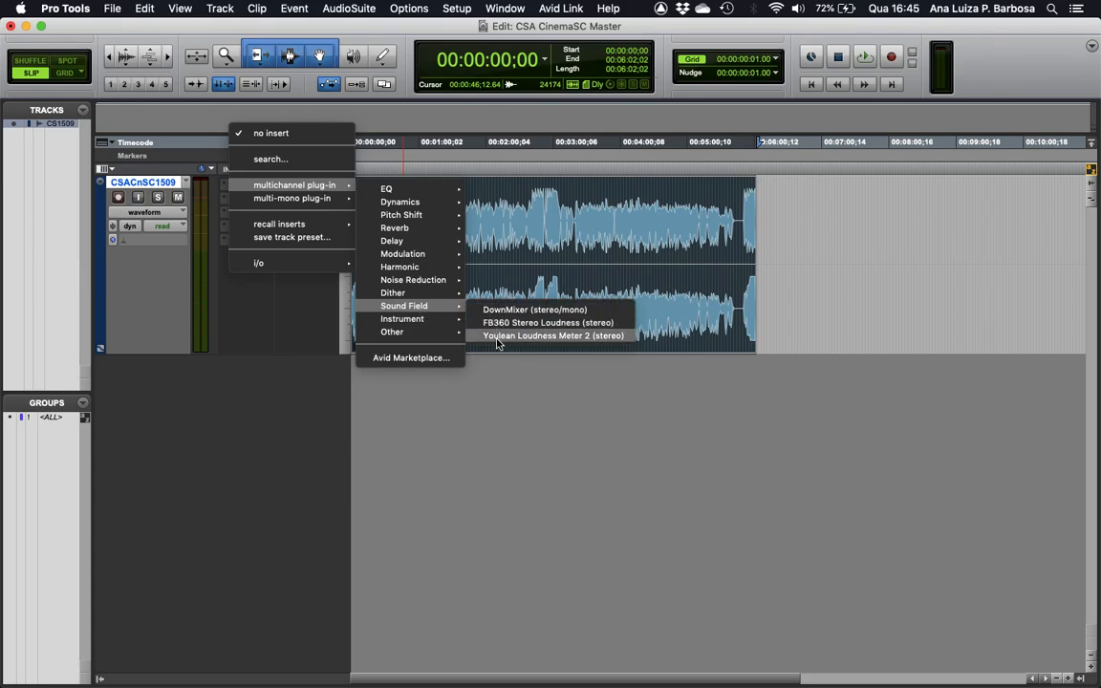
{"action": "left_click", "coordinate": [504, 336]}
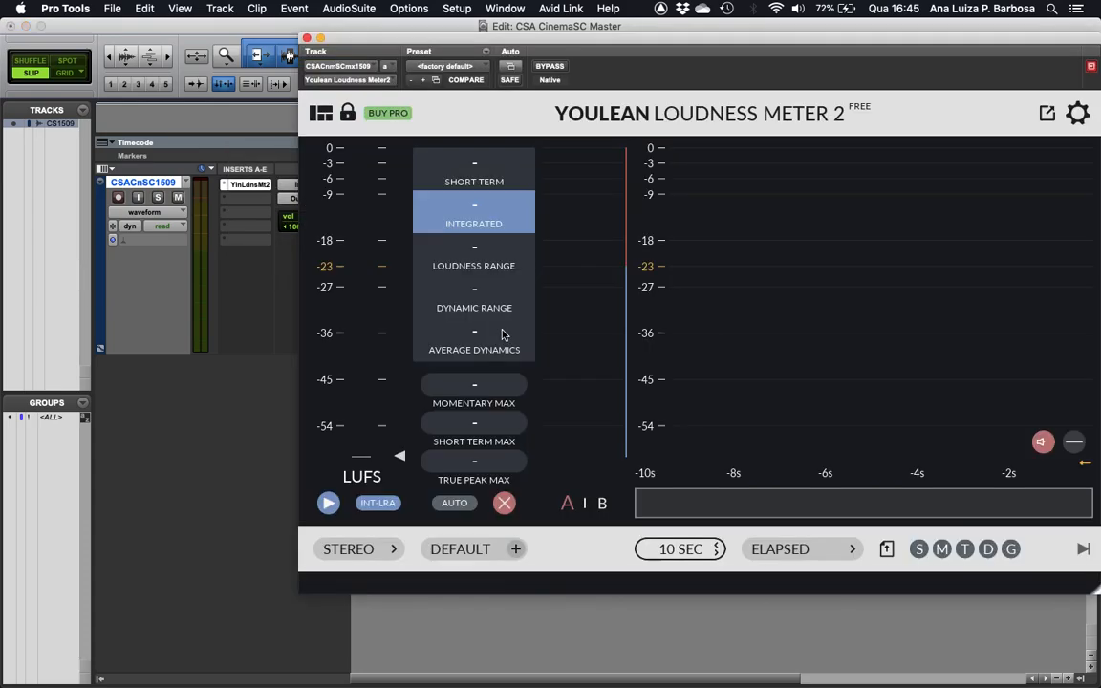
- Play the track briefly from about 25 seconds to check the meter's loudness readings, close the plug-in window, and reselect the whole clip
{"action": "left_click_drag", "start_coordinate": [592, 40], "coordinate": [392, 341]}
{"action": "left_click", "coordinate": [382, 244]}
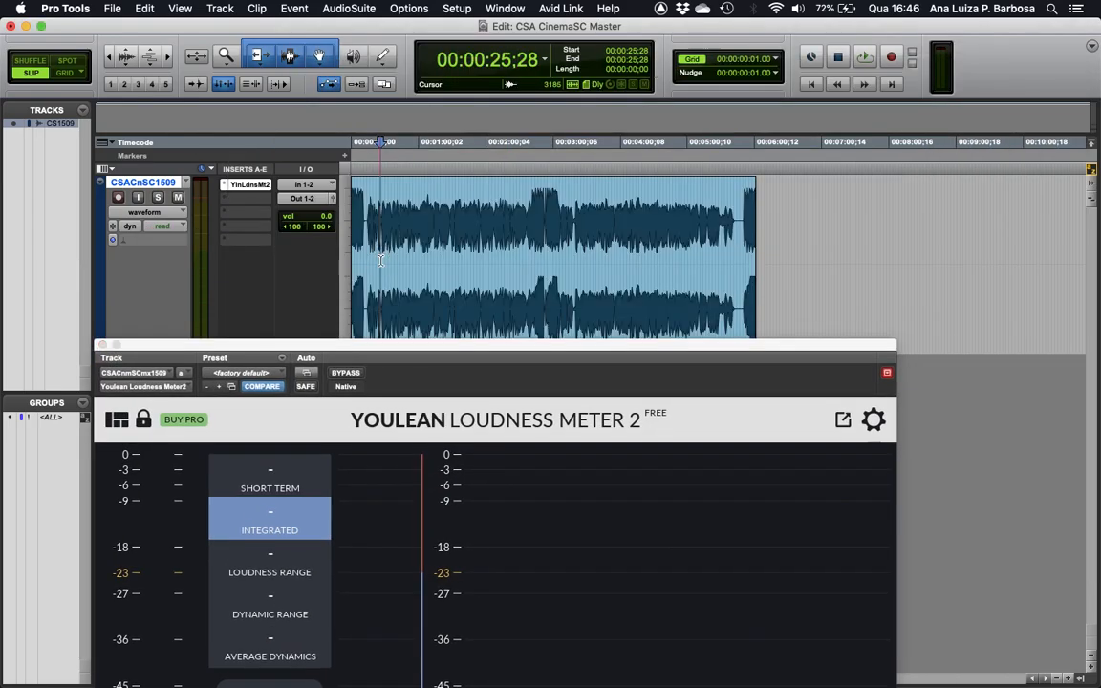
{"action": "key", "text": "space"}
{"action": "key", "text": "space"}
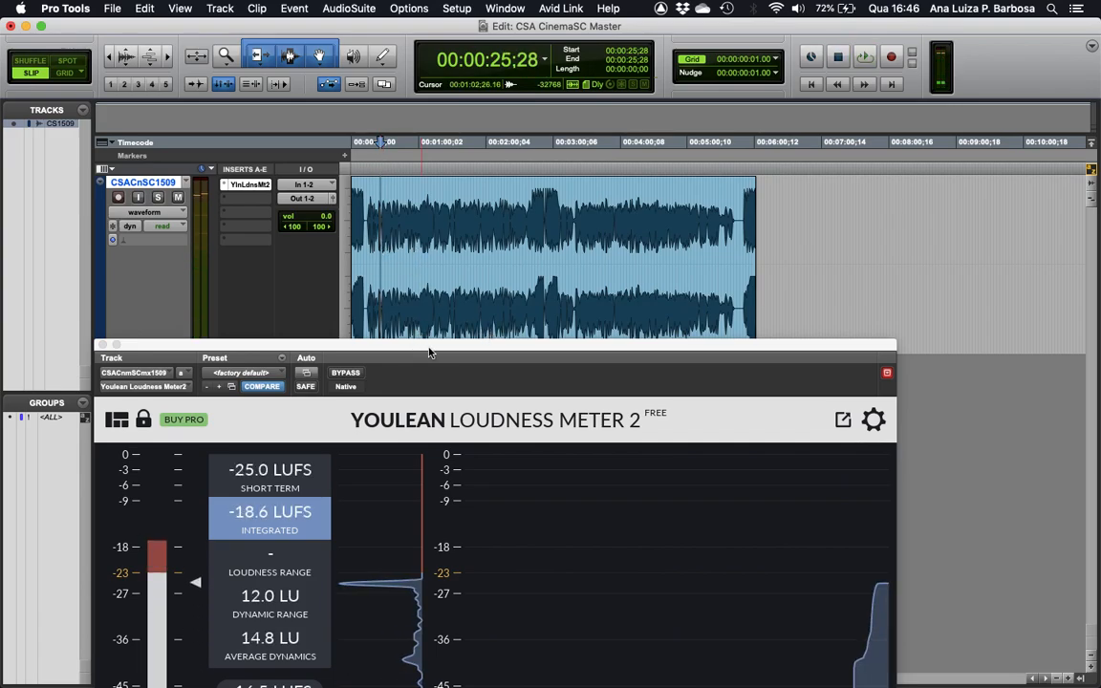
{"action": "left_click_drag", "start_coordinate": [430, 350], "coordinate": [420, 142]}
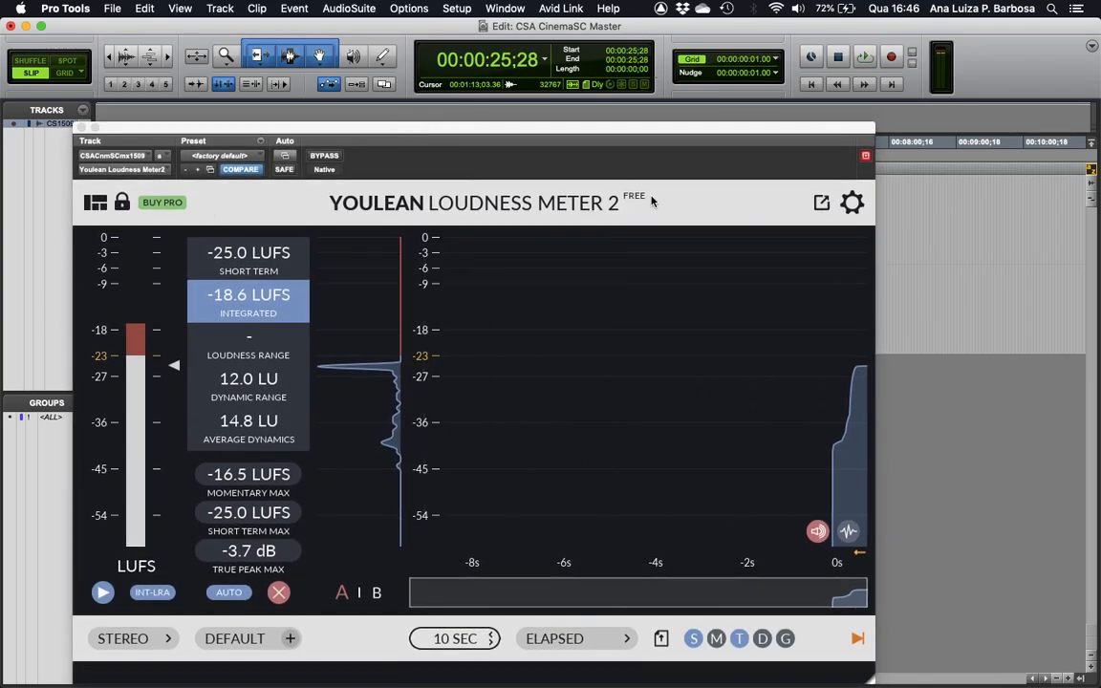
{"action": "left_click", "coordinate": [81, 127]}
{"action": "left_click", "coordinate": [515, 329]}
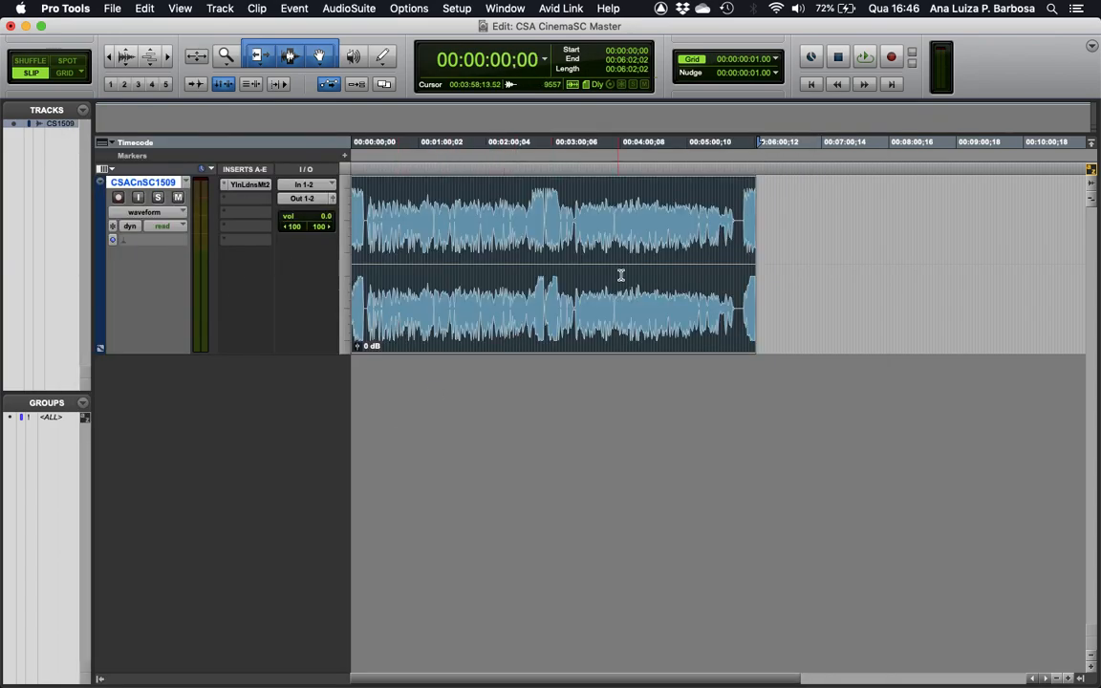
- Insert the multichannel EQ3 7-Band (stereo) plug-in on the track's second insert slot and close its window
{"action": "left_click", "coordinate": [247, 206]}
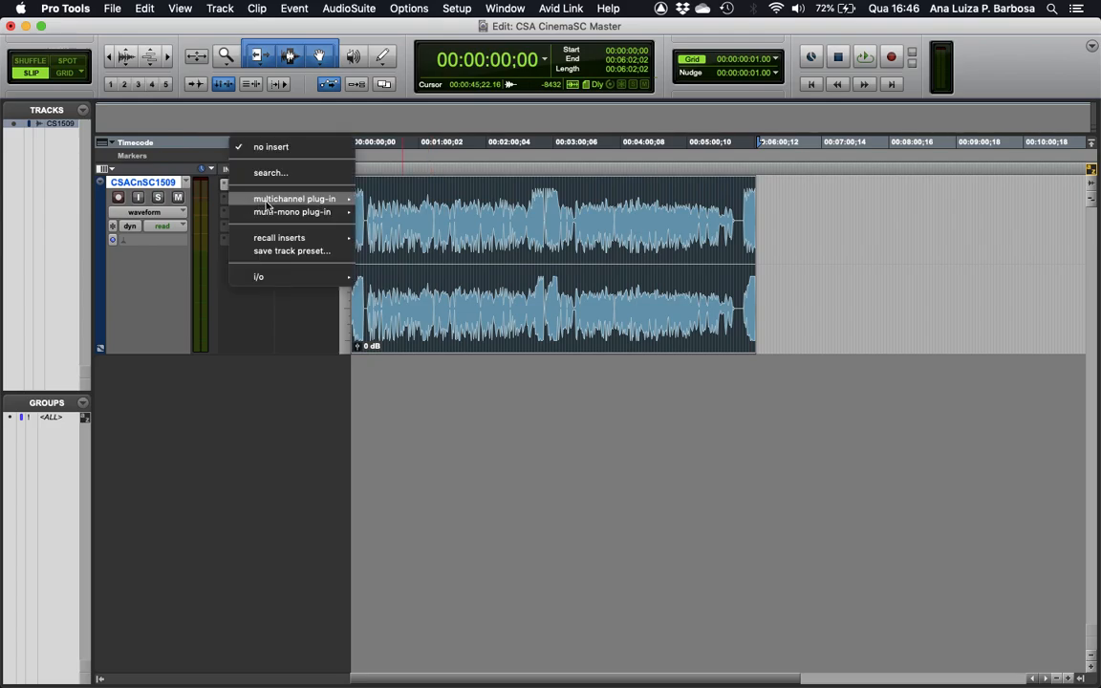
{"action": "mouse_move", "coordinate": [414, 205]}
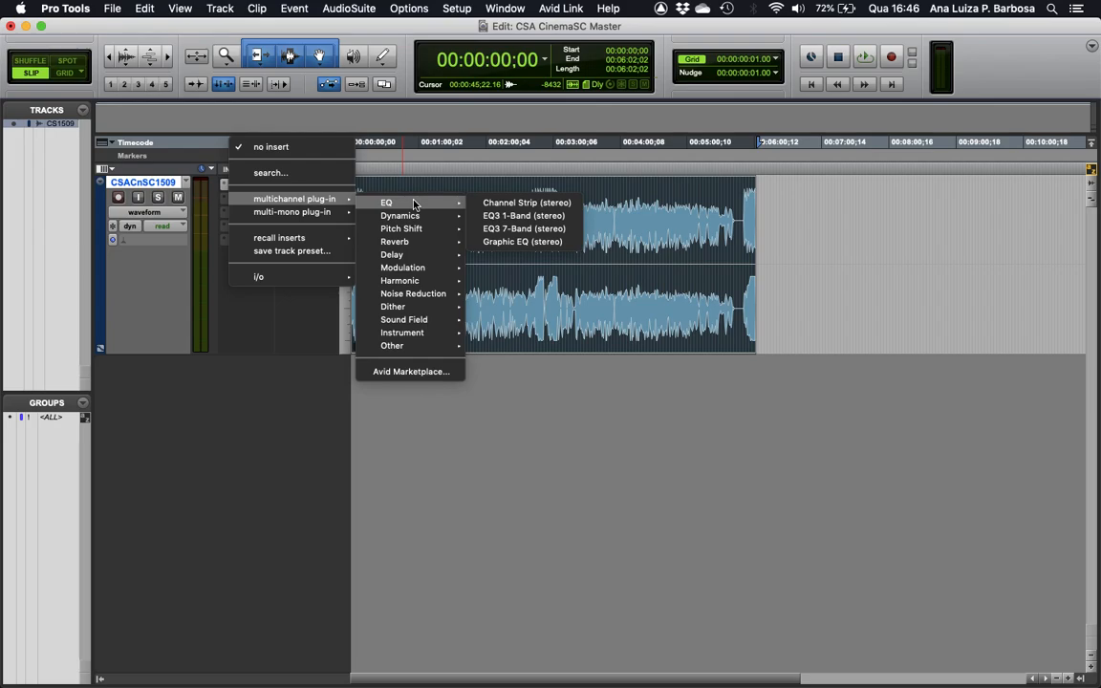
{"action": "left_click", "coordinate": [524, 229]}
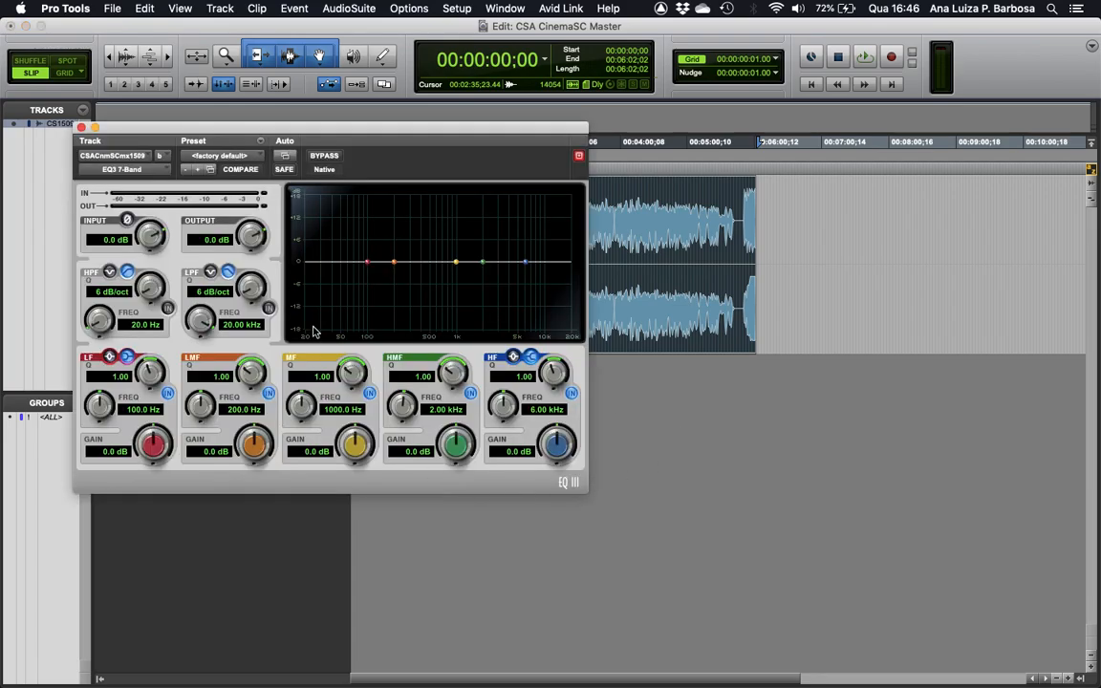
{"action": "left_click_drag", "start_coordinate": [276, 127], "coordinate": [579, 317]}
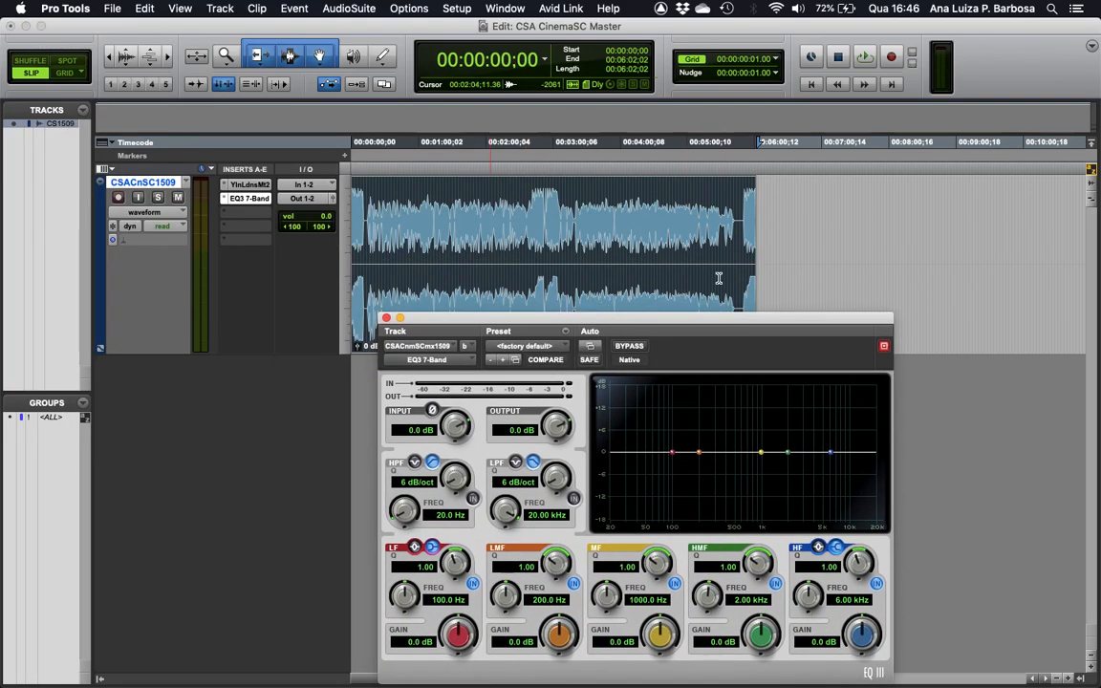
{"action": "left_click", "coordinate": [386, 318]}
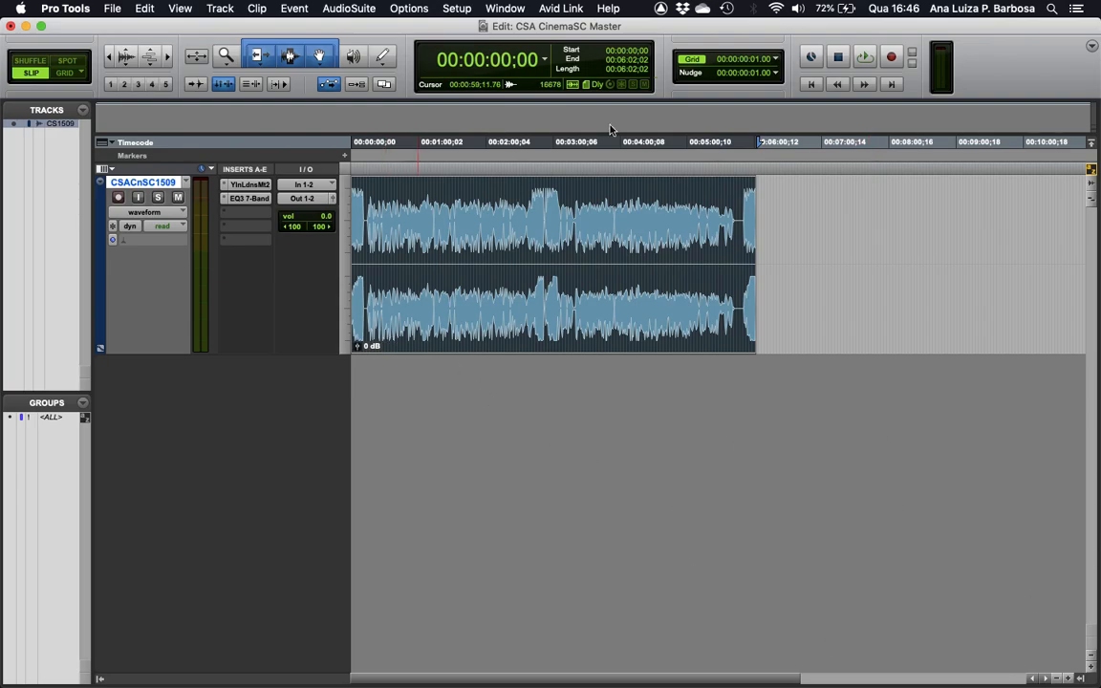
- Insert the multichannel Dyn3 Compressor/Limiter (stereo) plug-in on the track's third insert slot and close its window
{"action": "left_click", "coordinate": [253, 226]}
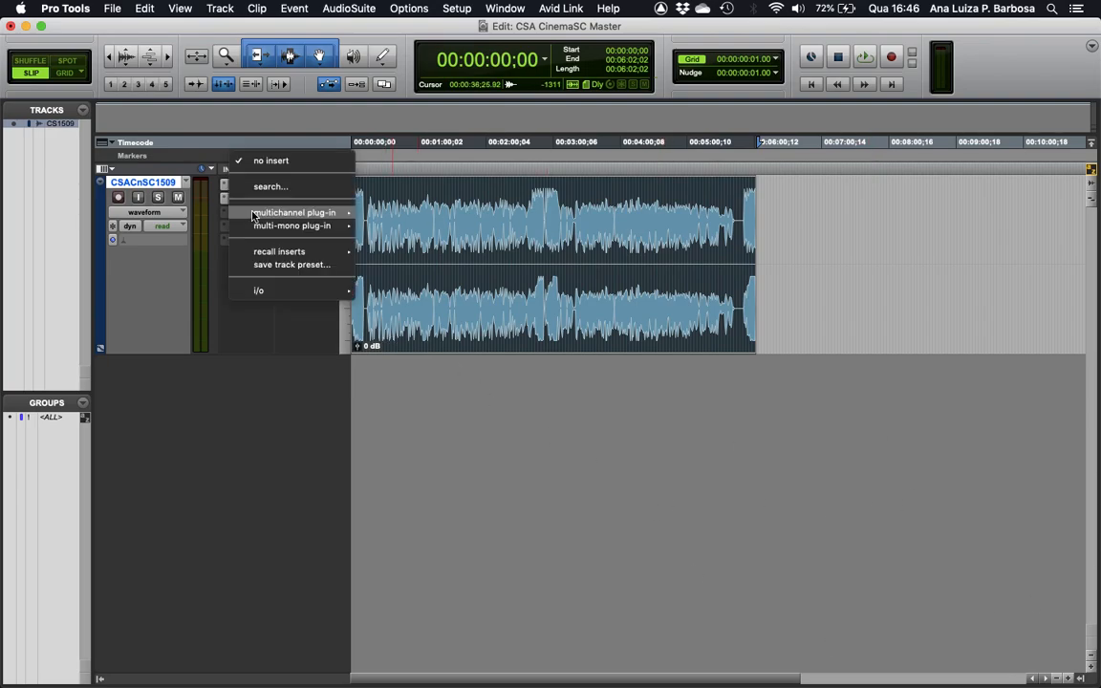
{"action": "mouse_move", "coordinate": [256, 213]}
{"action": "mouse_move", "coordinate": [399, 230]}
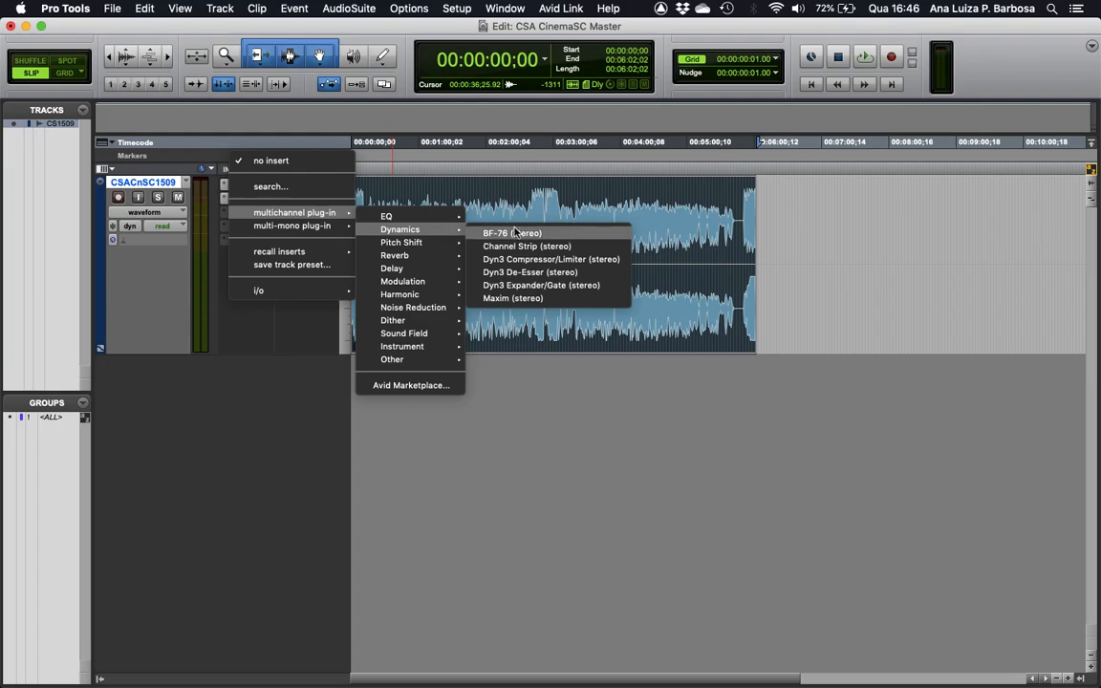
{"action": "left_click", "coordinate": [541, 262]}
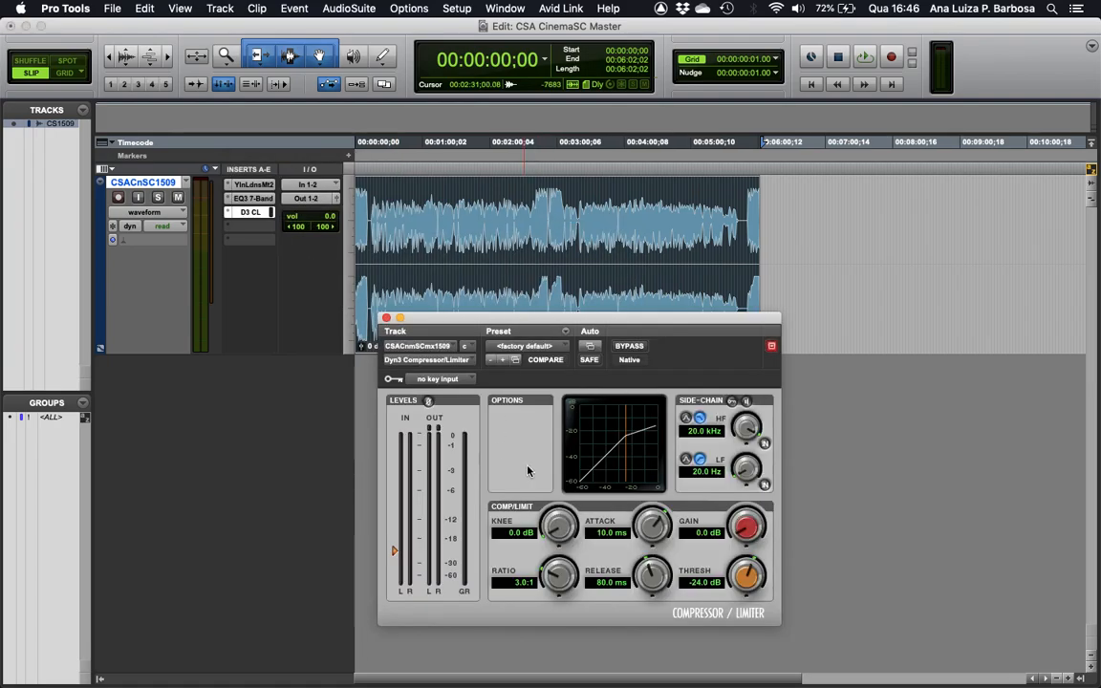
{"action": "left_click", "coordinate": [385, 319]}
{"action": "left_click", "coordinate": [255, 236]}
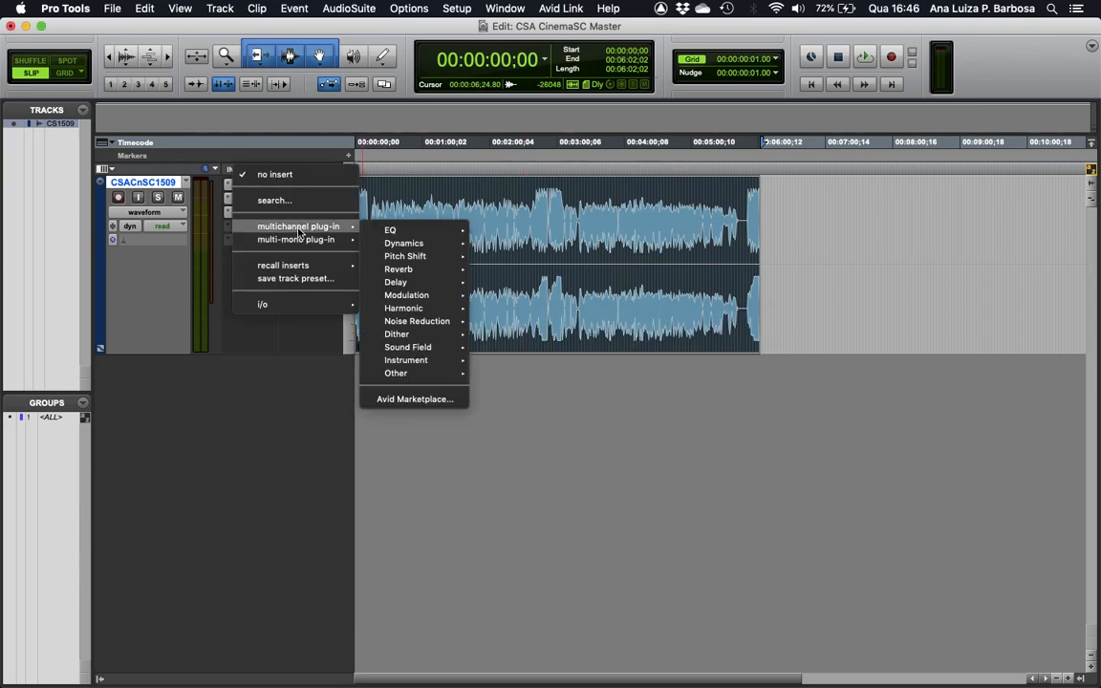
{"action": "mouse_move", "coordinate": [286, 226]}
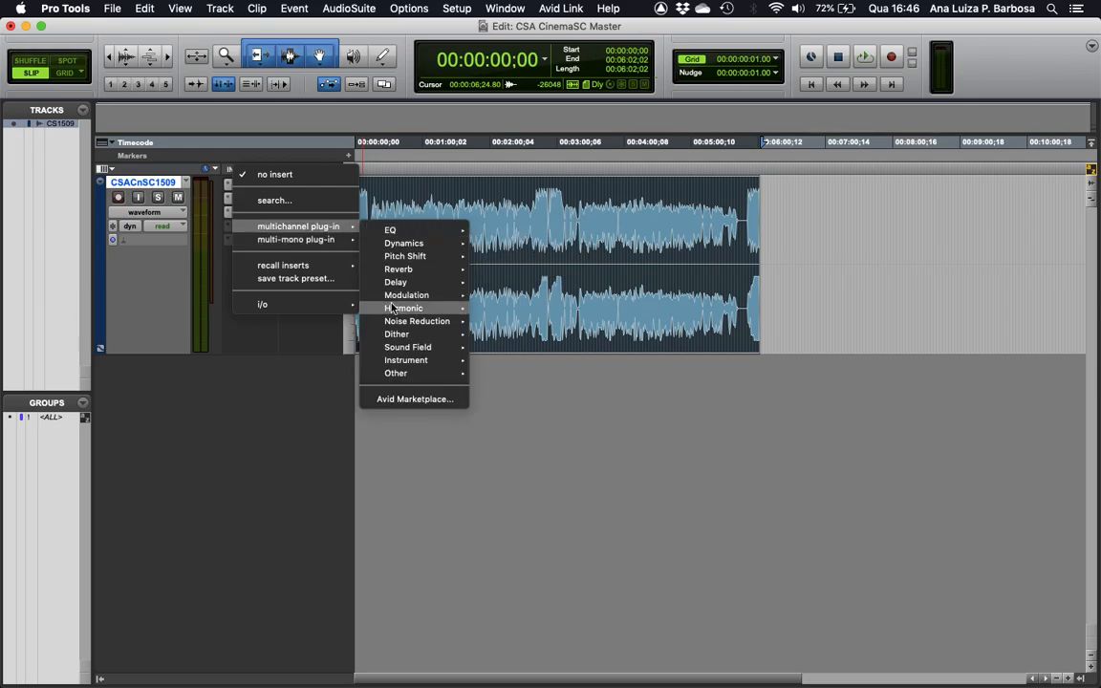
{"action": "left_click", "coordinate": [275, 342]}
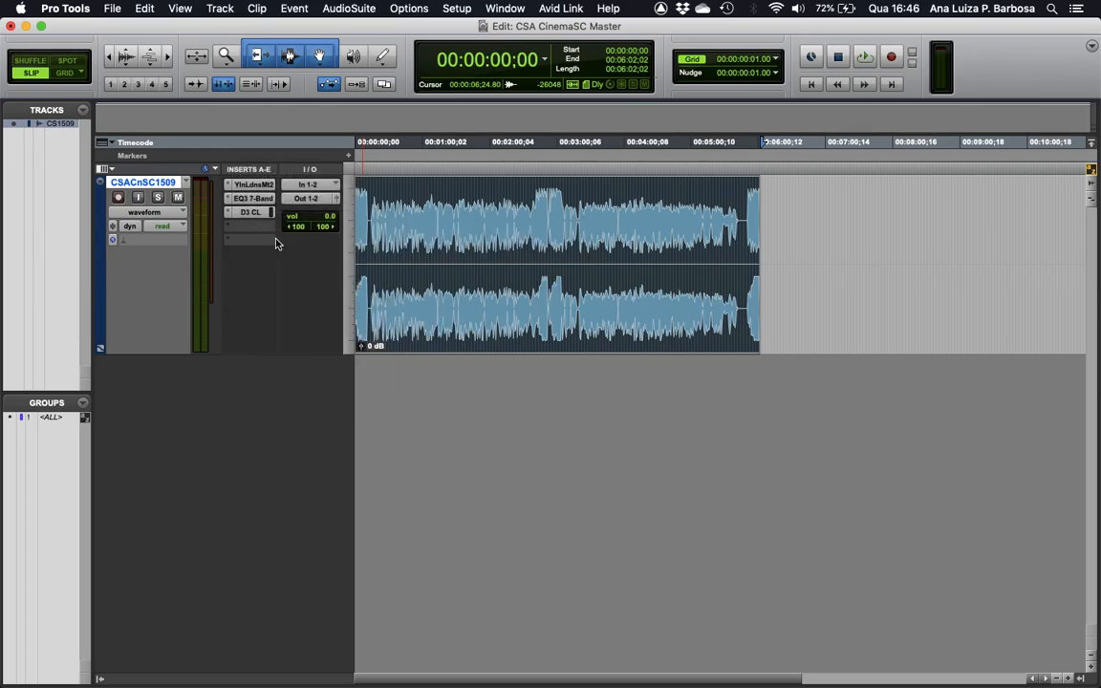
- Remove the Dyn3 Compressor/Limiter from the track's third insert slot
{"action": "left_click", "coordinate": [232, 212]}
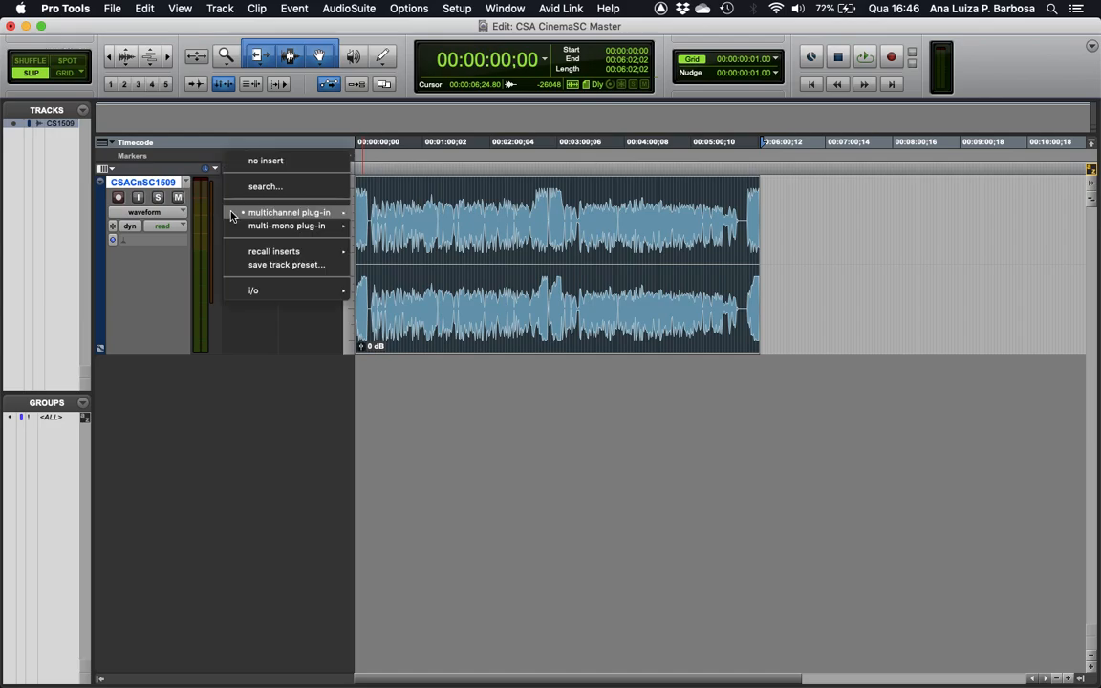
{"action": "left_click", "coordinate": [251, 165]}
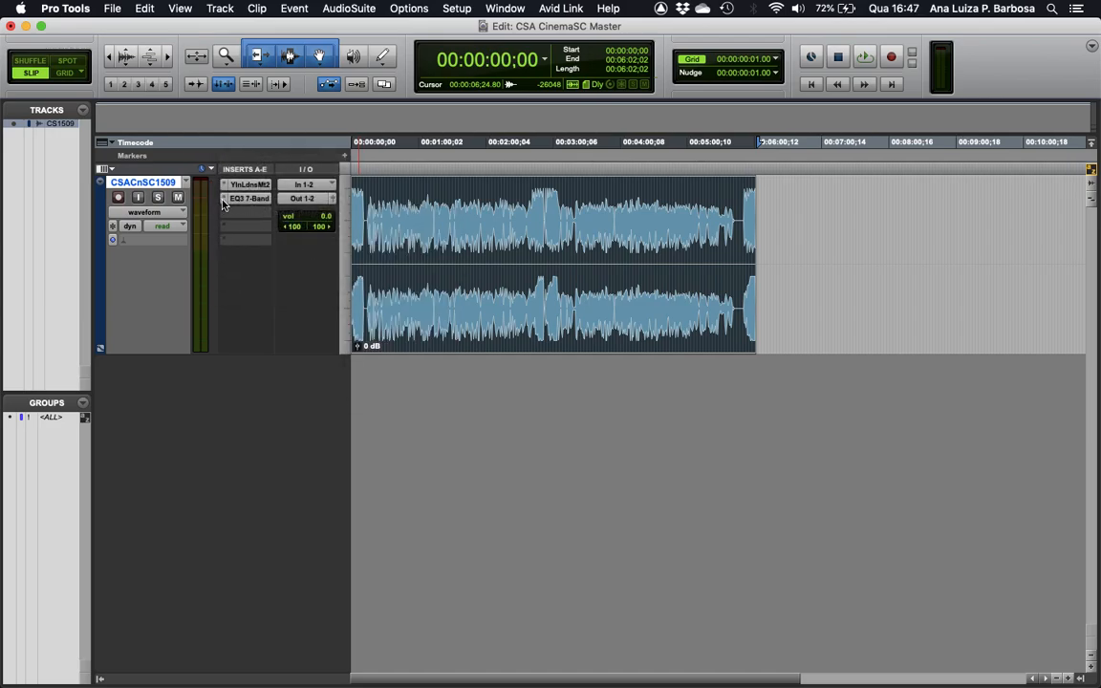
{"action": "left_click", "coordinate": [222, 203]}
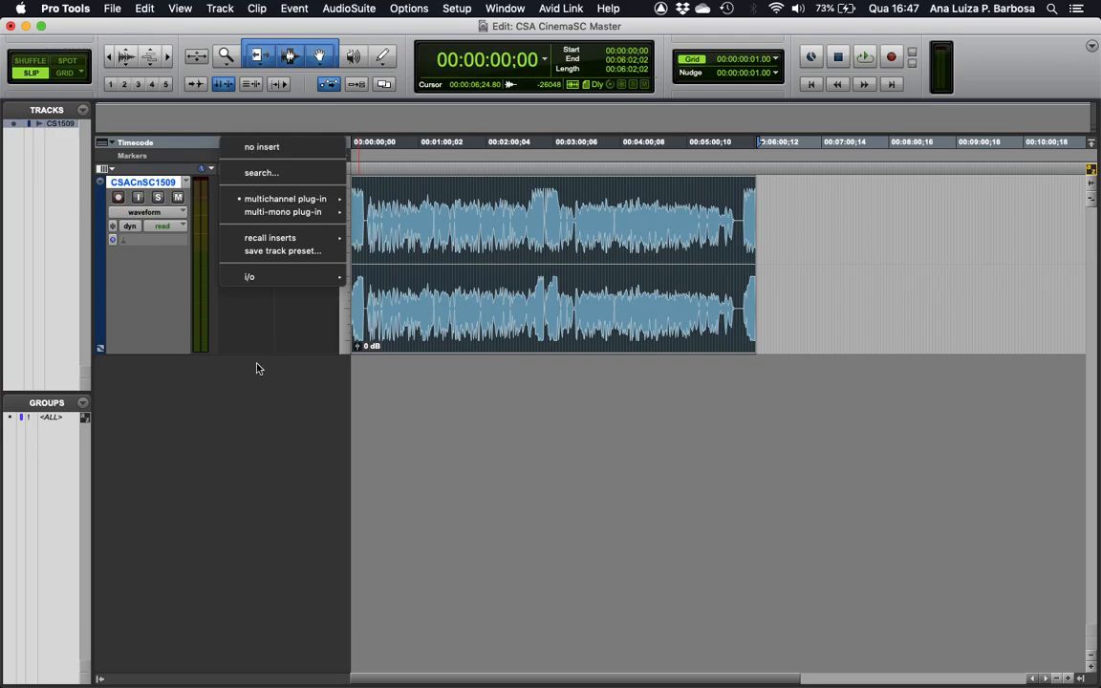
{"action": "left_click", "coordinate": [286, 342]}
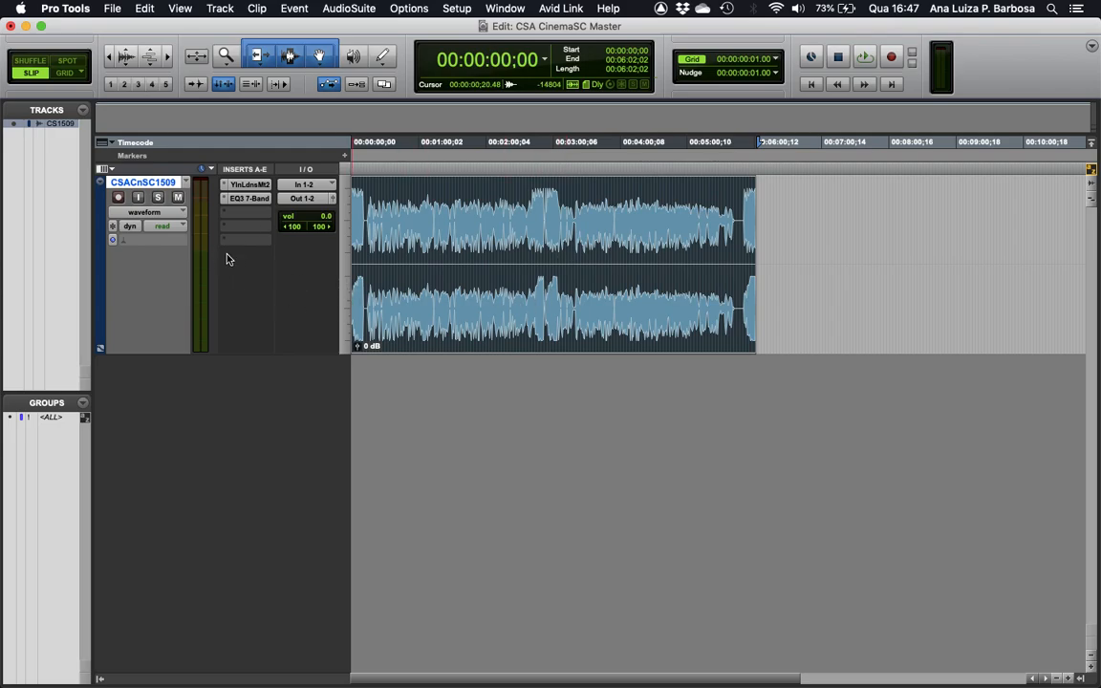
- Start a video import and browse to the iCloud Documents folder for the source file
{"action": "left_click", "coordinate": [111, 9]}
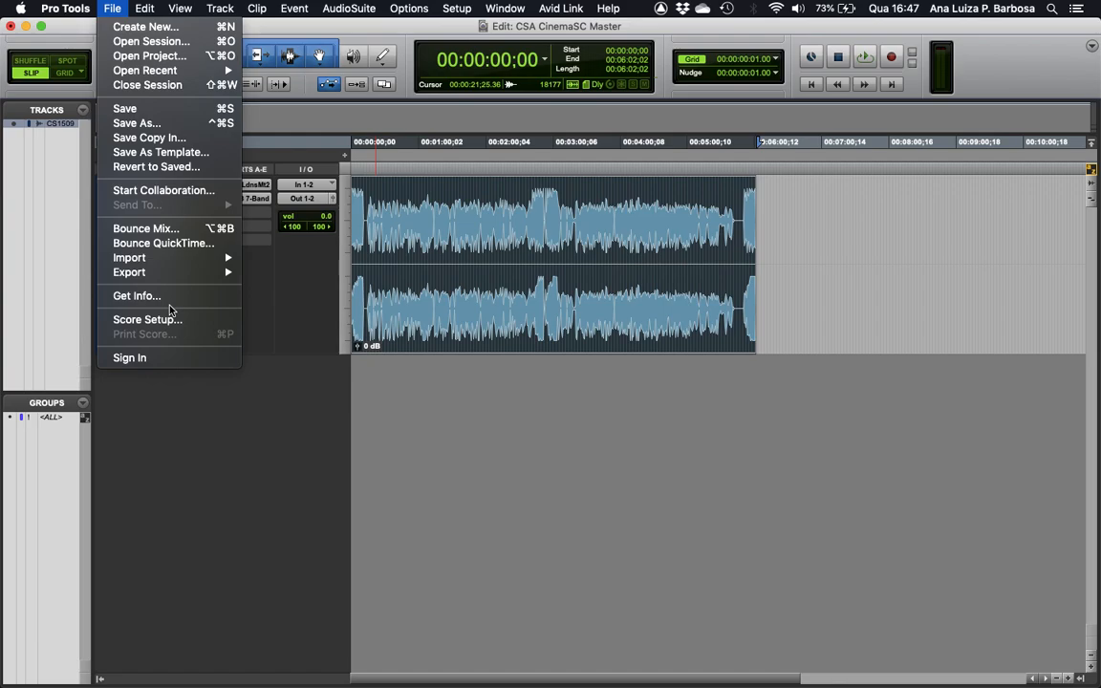
{"action": "mouse_move", "coordinate": [179, 260]}
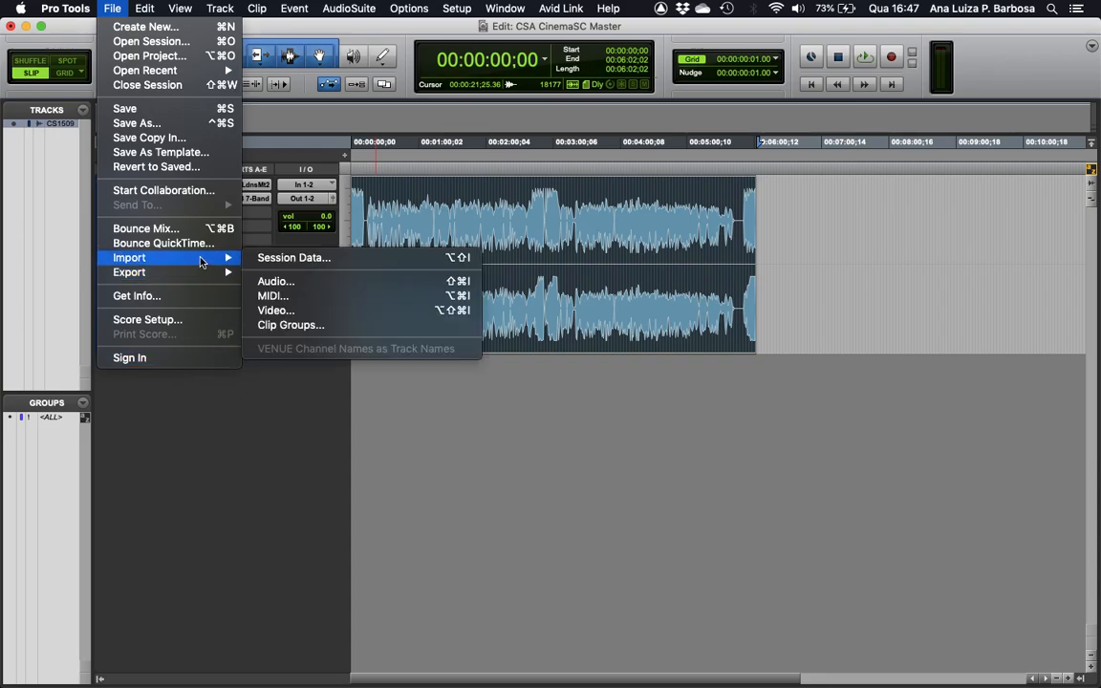
{"action": "left_click", "coordinate": [308, 312]}
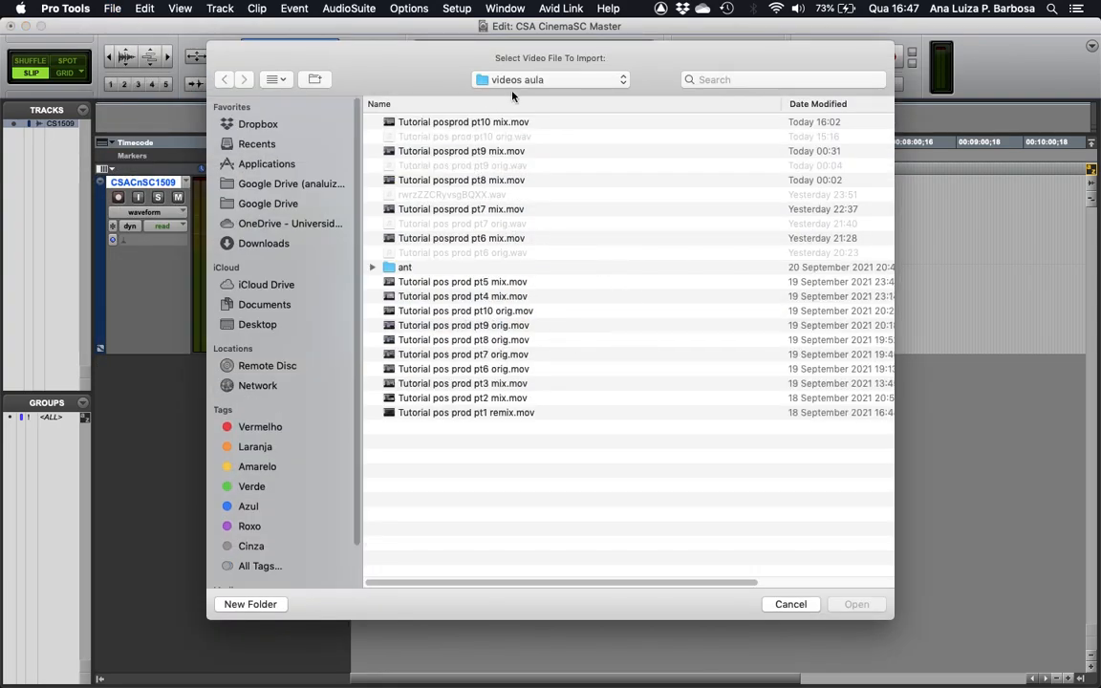
{"action": "left_click", "coordinate": [530, 83]}
{"action": "left_click", "coordinate": [529, 98]}
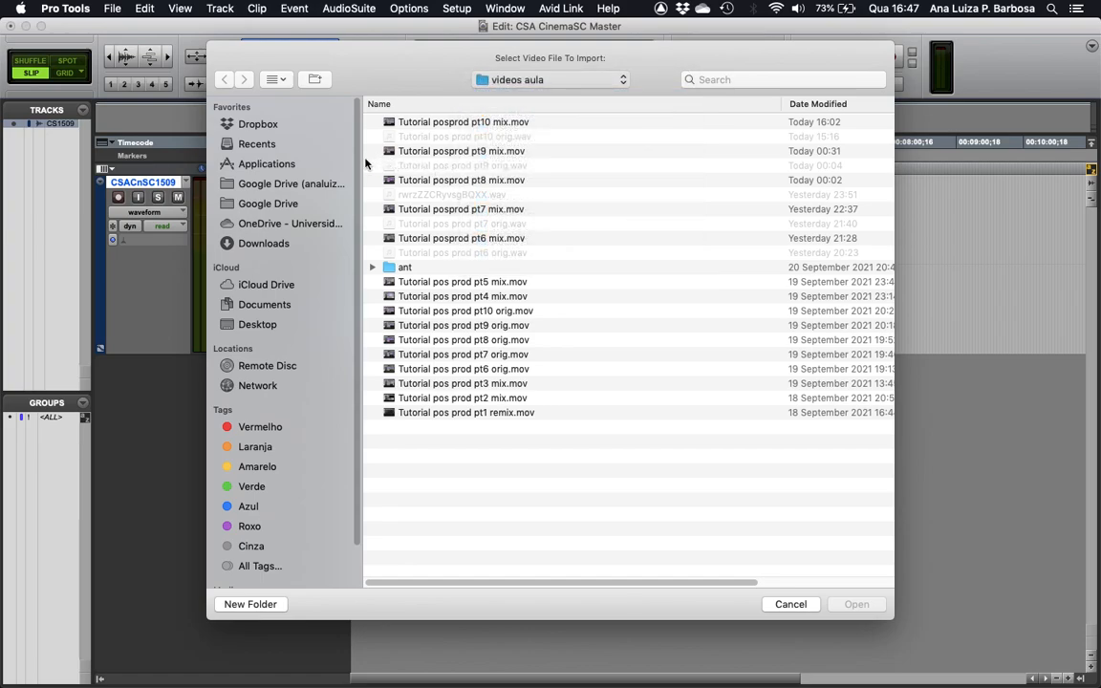
{"action": "left_click", "coordinate": [287, 183]}
{"action": "left_click", "coordinate": [270, 323]}
{"action": "left_click", "coordinate": [285, 304]}
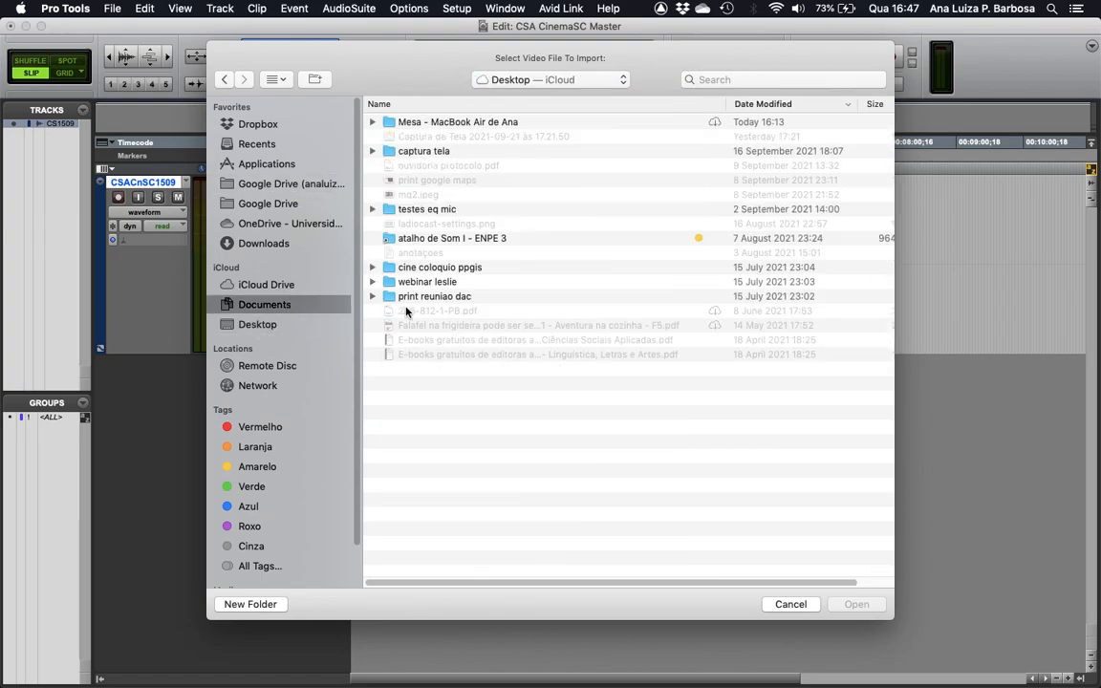
- Import aprovado.mp4 from the CSA CinemaSC project's VIDEO REF folder, placing it at Session Start without importing its audio
{"action": "double_click", "coordinate": [458, 179]}
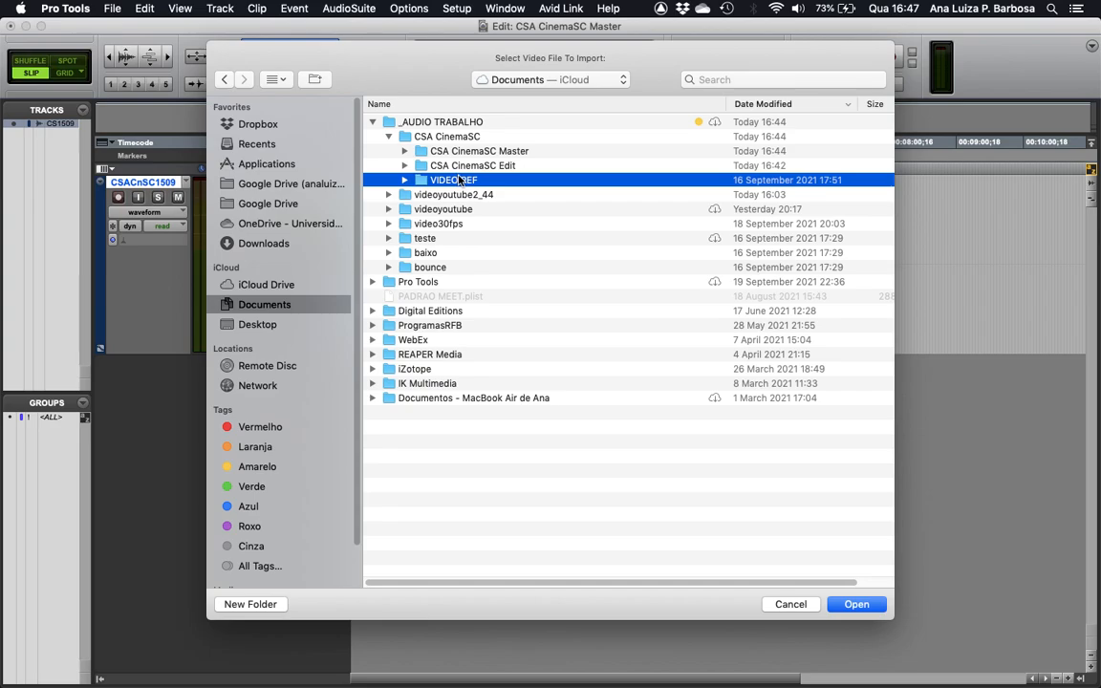
{"action": "left_click", "coordinate": [430, 123]}
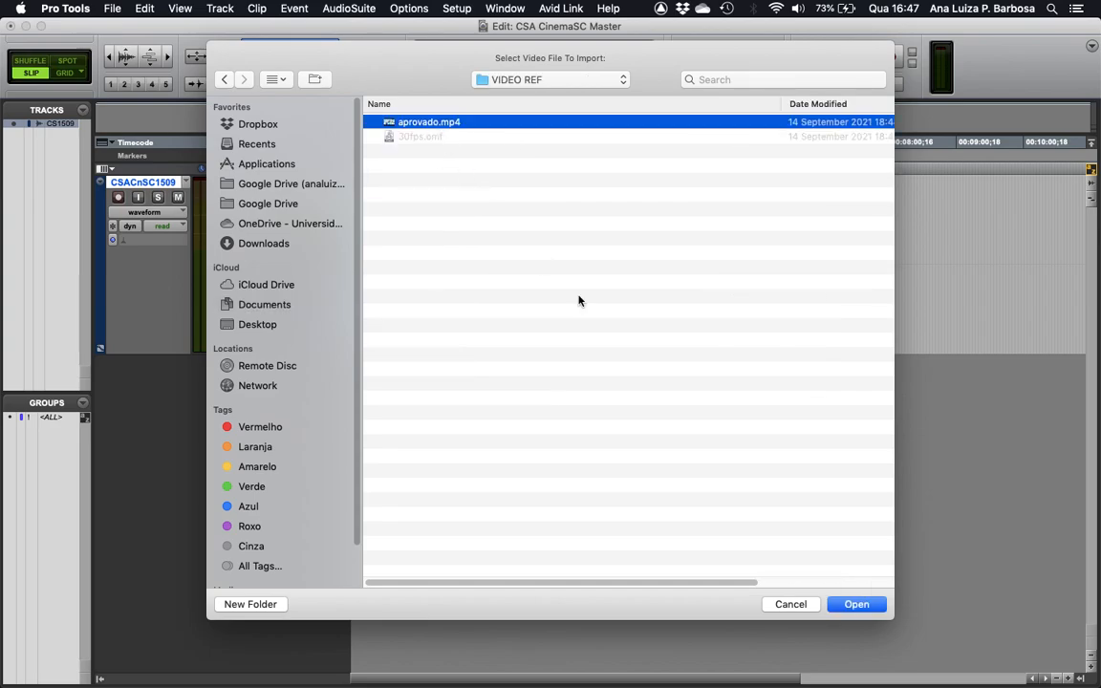
{"action": "left_click", "coordinate": [856, 603]}
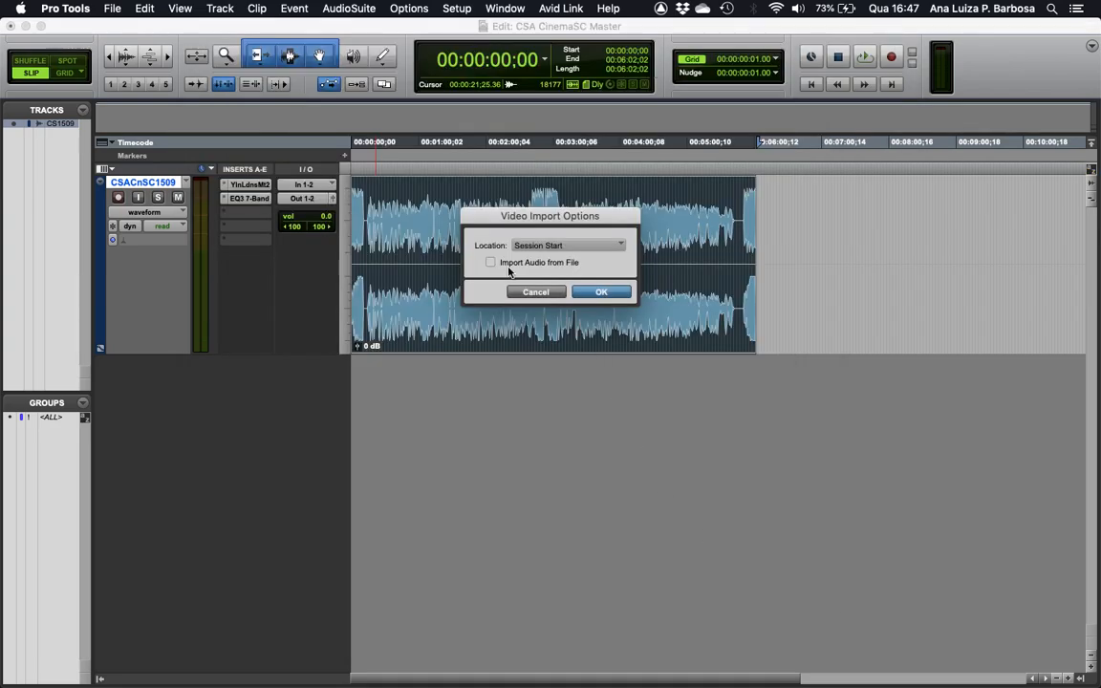
{"action": "left_click", "coordinate": [596, 292]}
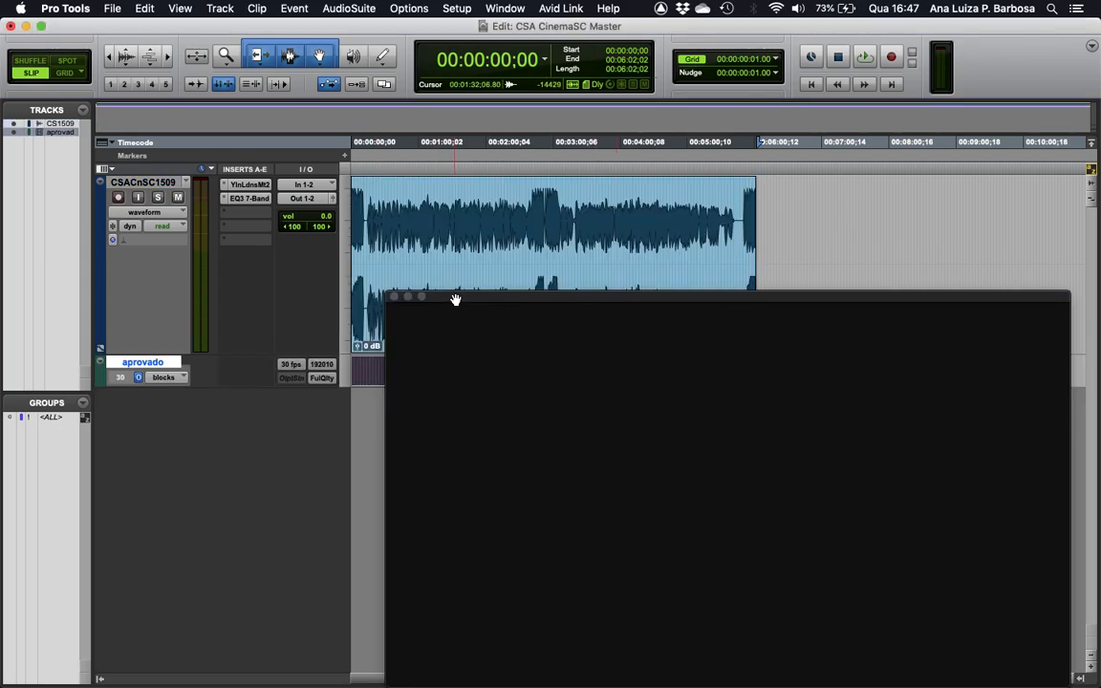
- Move the video window clear of the waveform, check the picture at about 1:52 and 0:45, and return to the session start
{"action": "left_click_drag", "start_coordinate": [454, 300], "coordinate": [563, 237]}
{"action": "left_click", "coordinate": [399, 219]}
{"action": "left_click", "coordinate": [477, 216]}
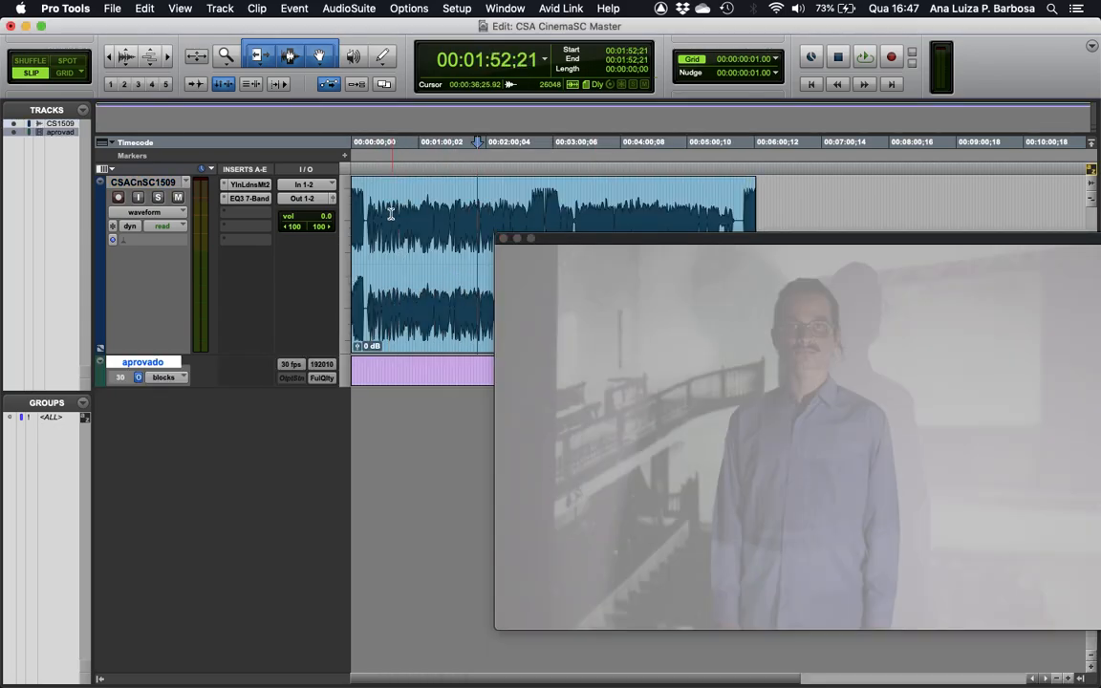
{"action": "left_click", "coordinate": [403, 230]}
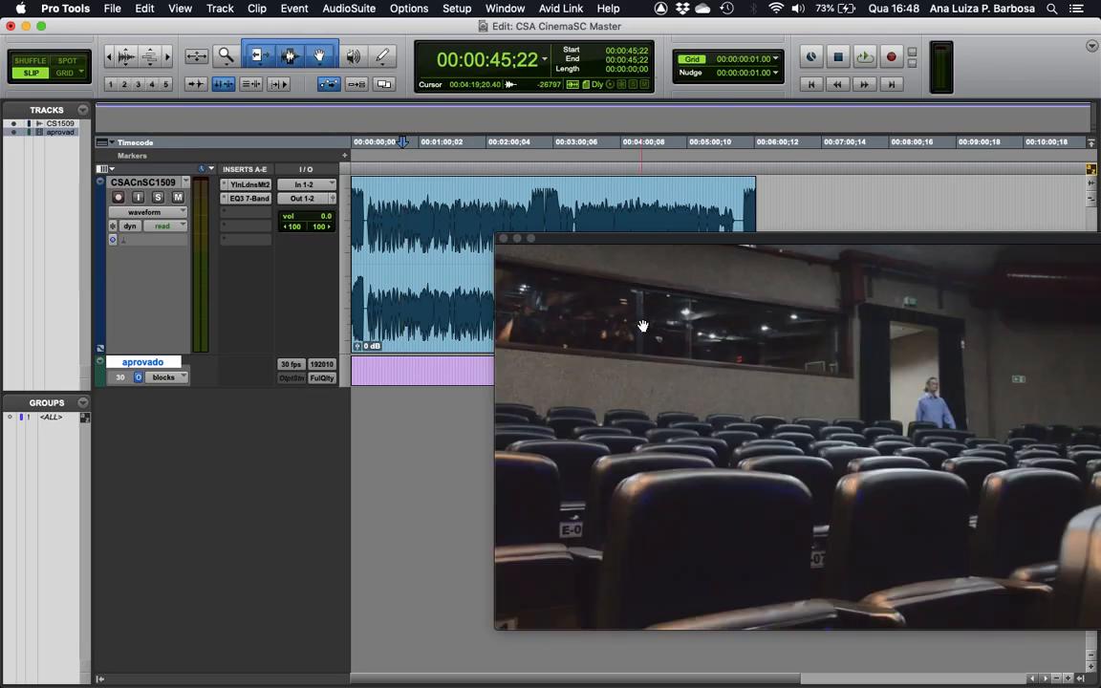
{"action": "key", "text": "Return"}
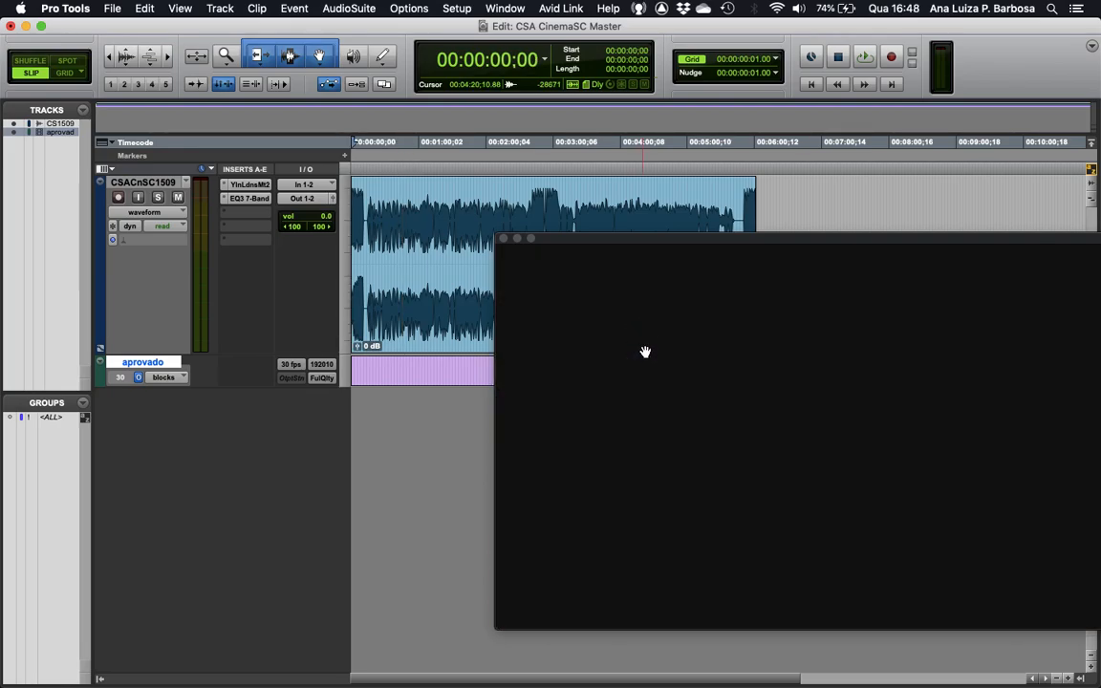
- Reposition the video window so that its whole frame fits on screen over the timeline
{"action": "left_click_drag", "start_coordinate": [619, 240], "coordinate": [444, 245]}
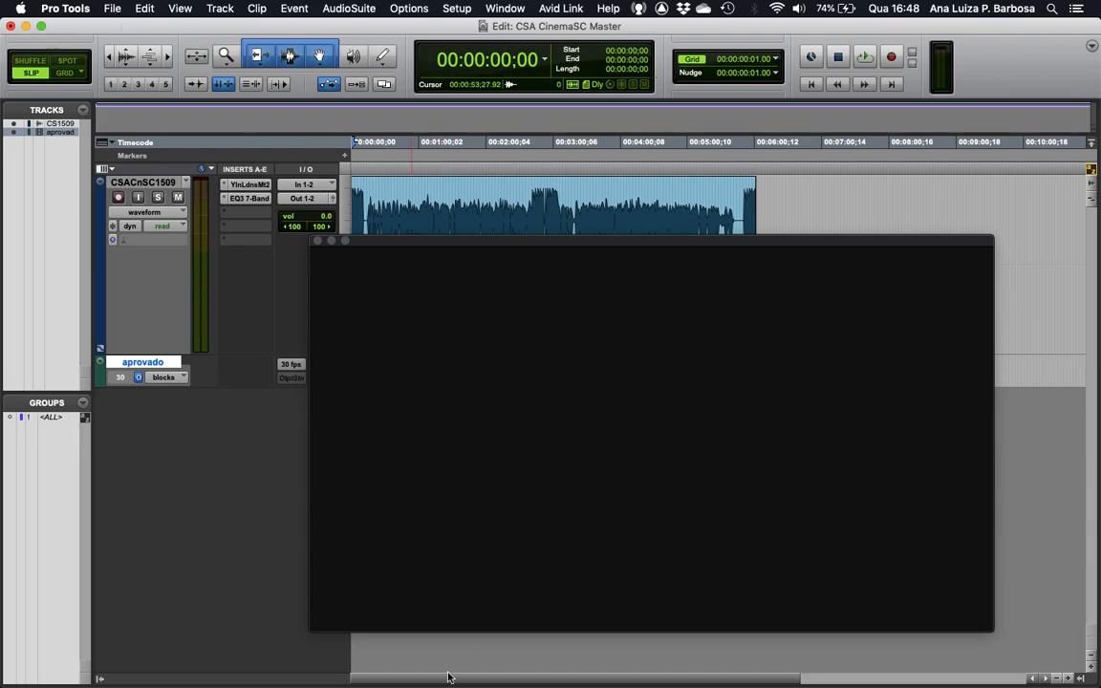
{"action": "mouse_move", "coordinate": [450, 674]}
{"action": "mouse_move", "coordinate": [430, 242]}
{"action": "left_mouse_down"}
{"action": "mouse_move", "coordinate": [429, 260]}
{"action": "mouse_move", "coordinate": [431, 247]}
{"action": "left_mouse_up"}
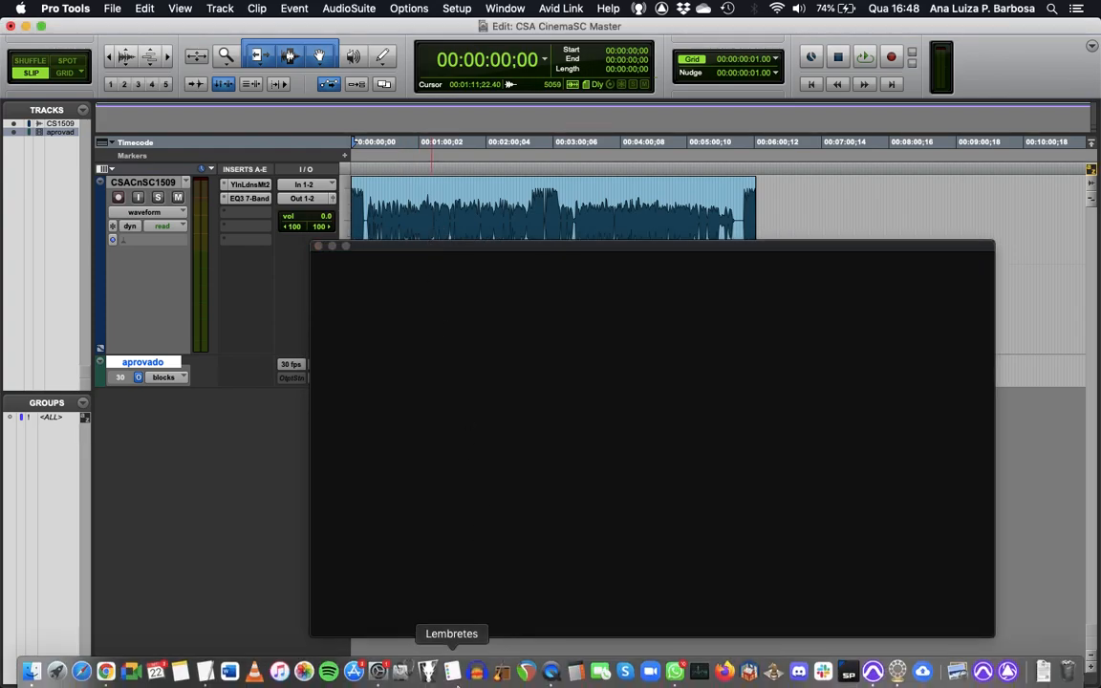